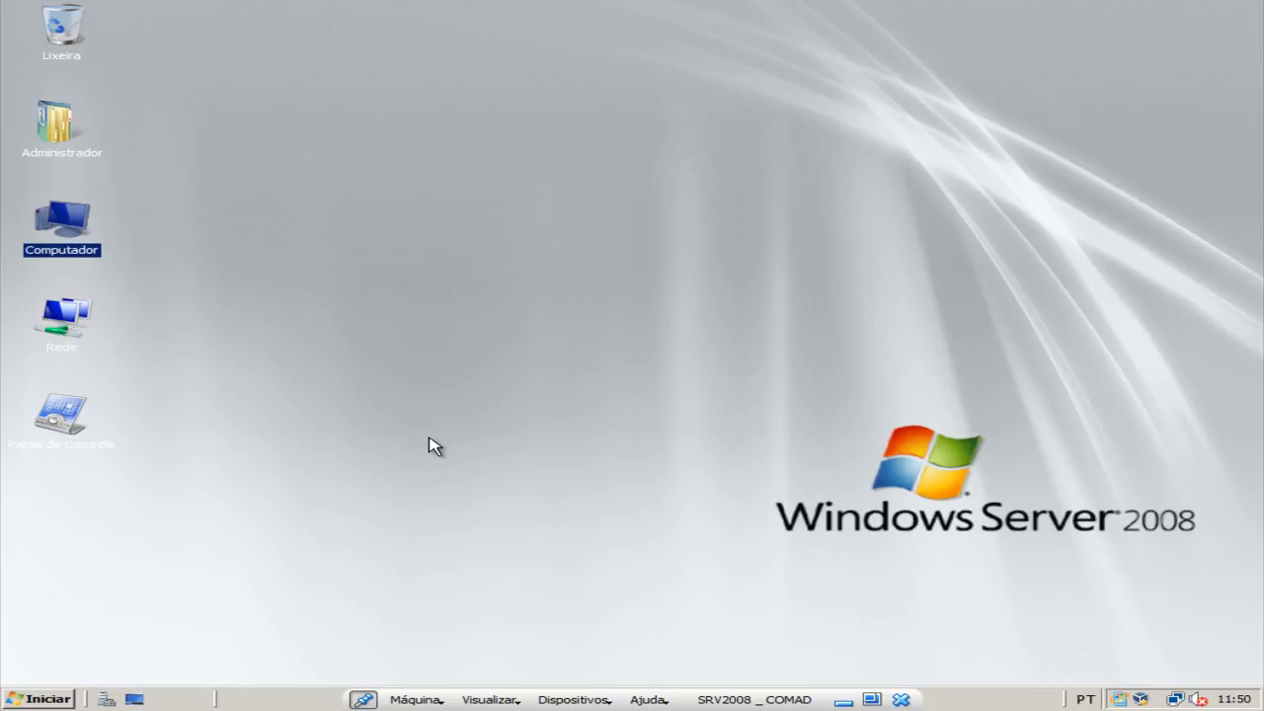
Open the Gerenciamento de Diretiva de Grupo console from the administrative tools.
{"action": "left_click", "coordinate": [45, 698]}
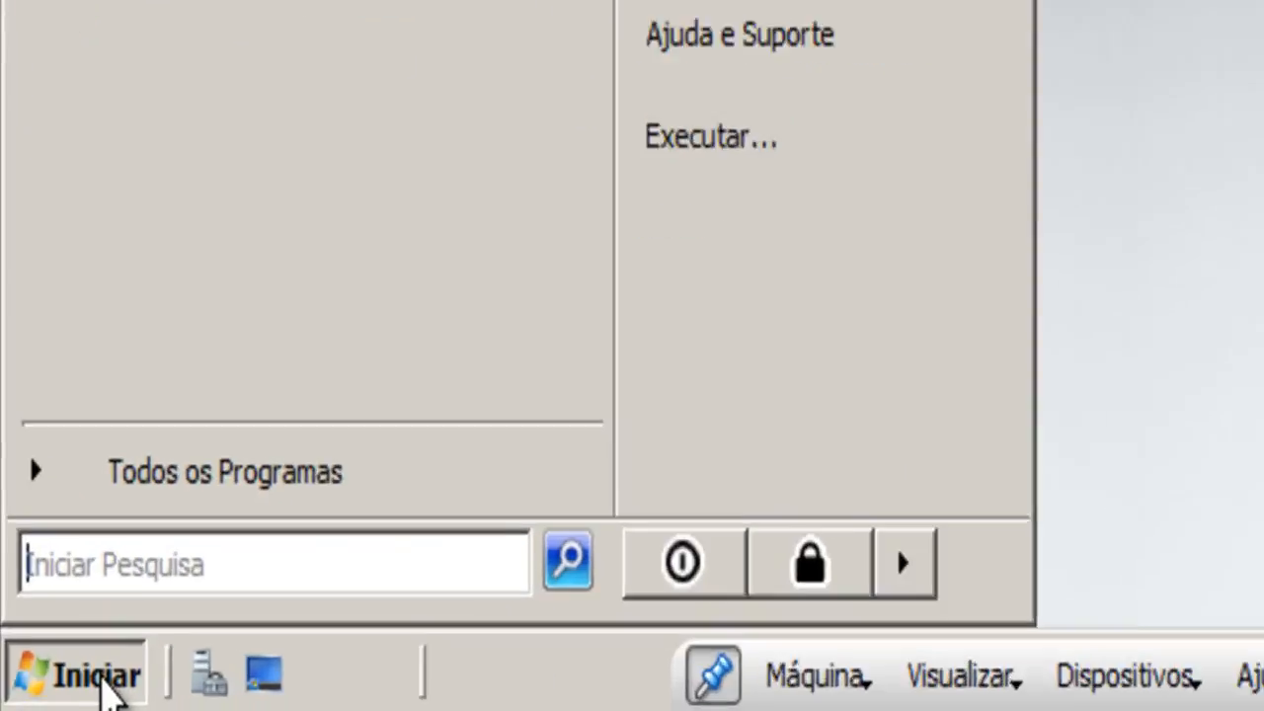
{"action": "mouse_move", "coordinate": [674, 151]}
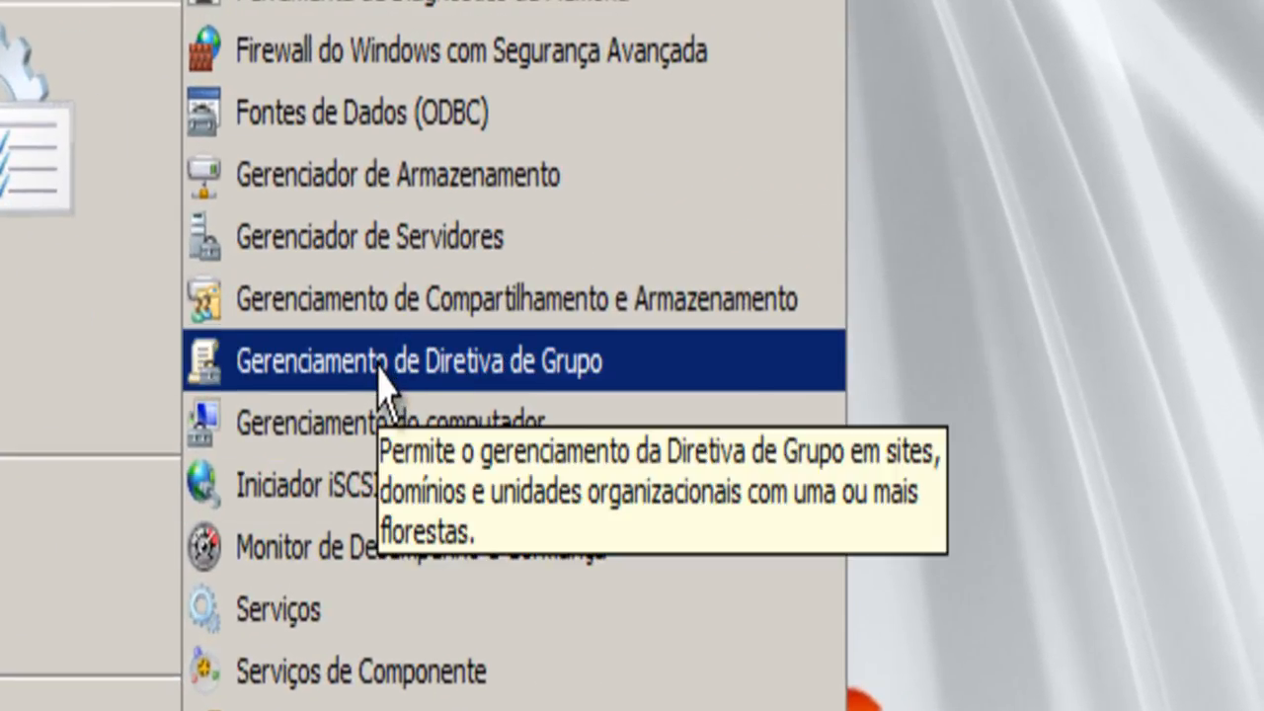
{"action": "left_click", "coordinate": [383, 383]}
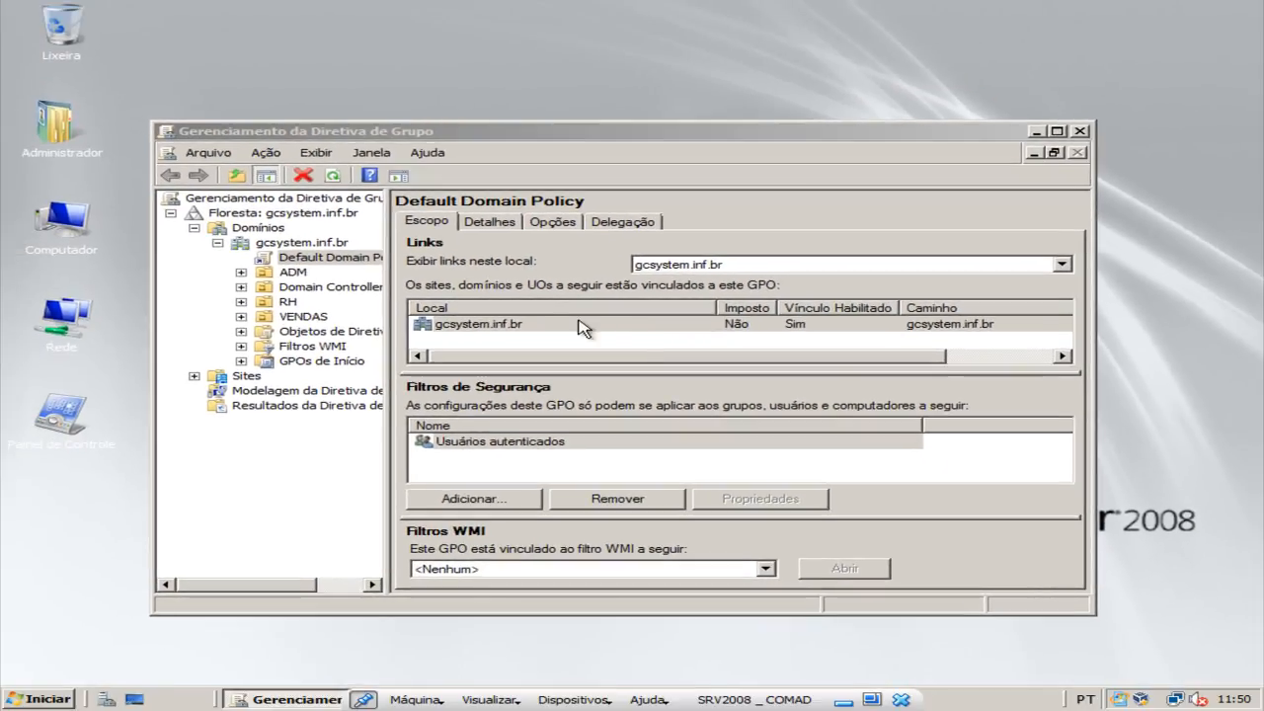
Expand Domínios and the gcsystem.inf.br domain, select its Default Domain Policy link and acknowledge the notice.
{"action": "double_click", "coordinate": [255, 228]}
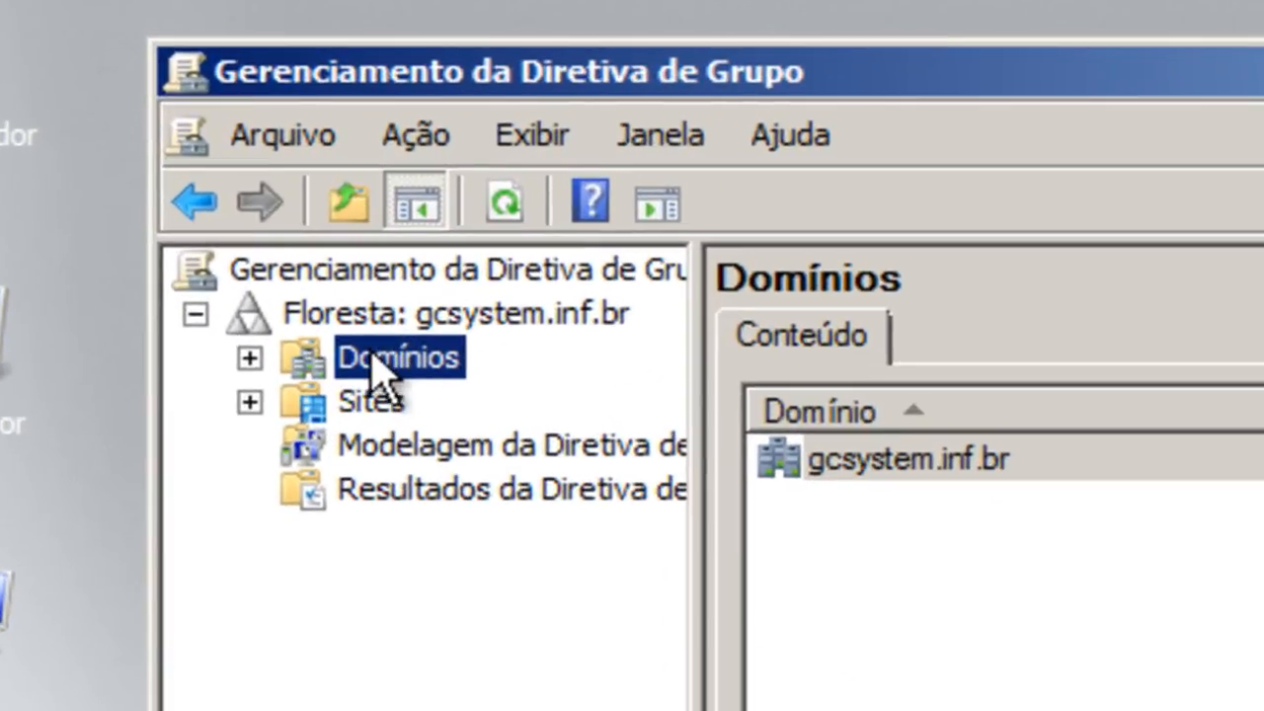
{"action": "left_click", "coordinate": [250, 361]}
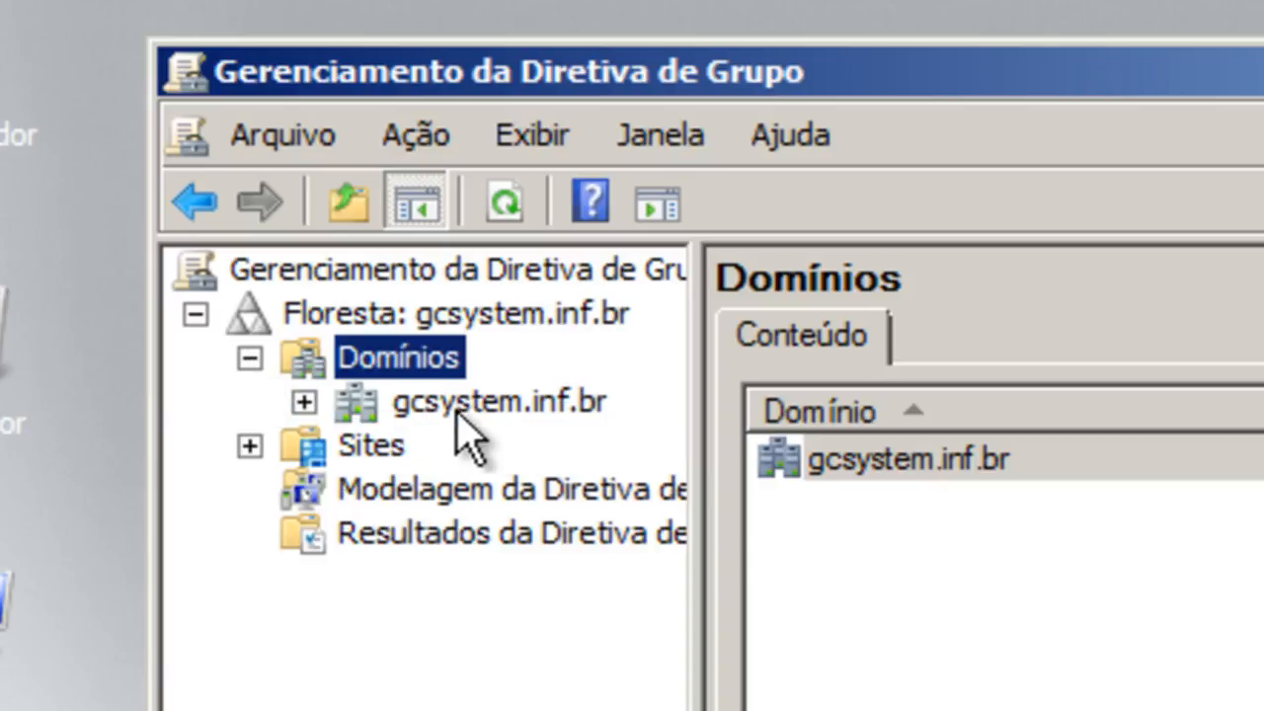
{"action": "left_click", "coordinate": [304, 402]}
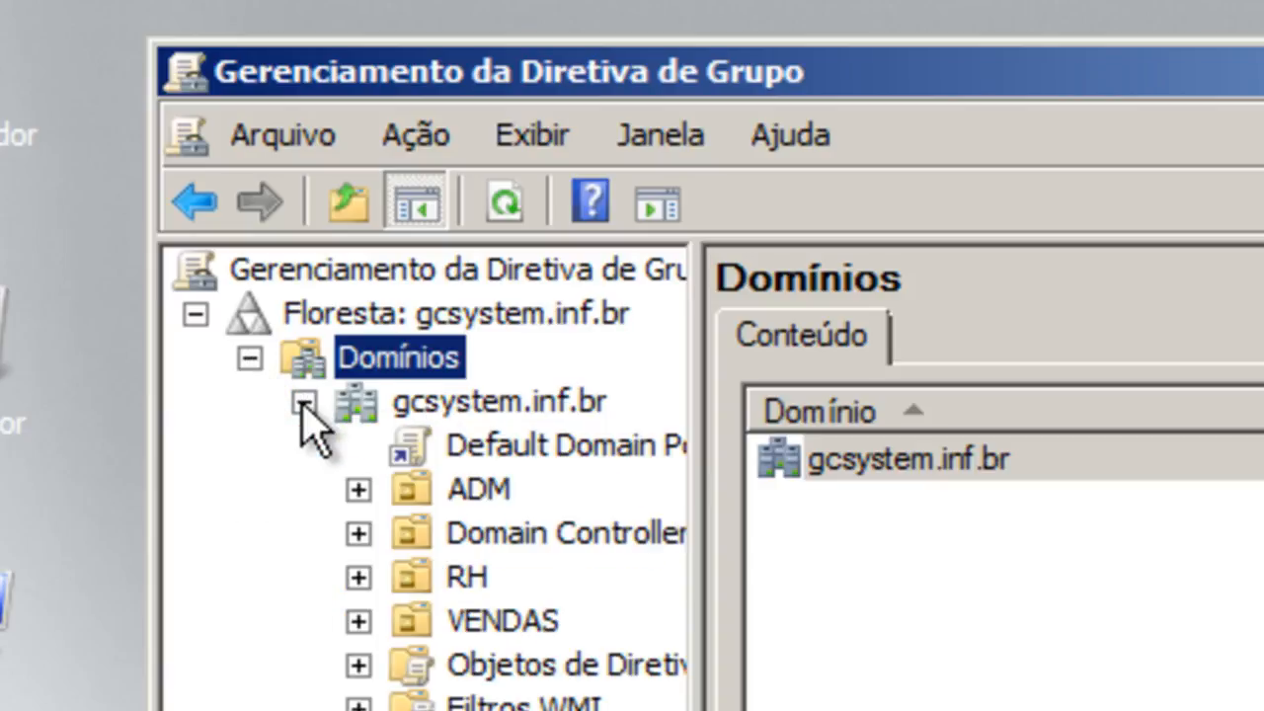
{"action": "left_click", "coordinate": [460, 444]}
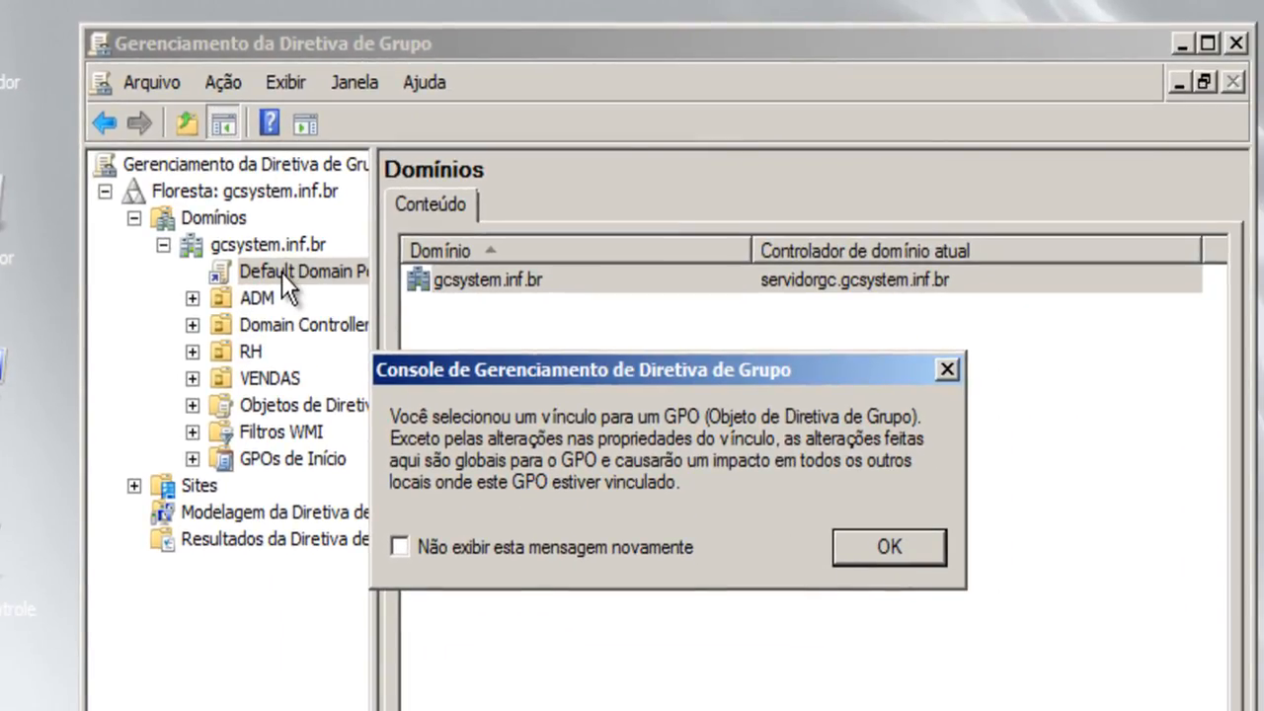
{"action": "left_click", "coordinate": [888, 549]}
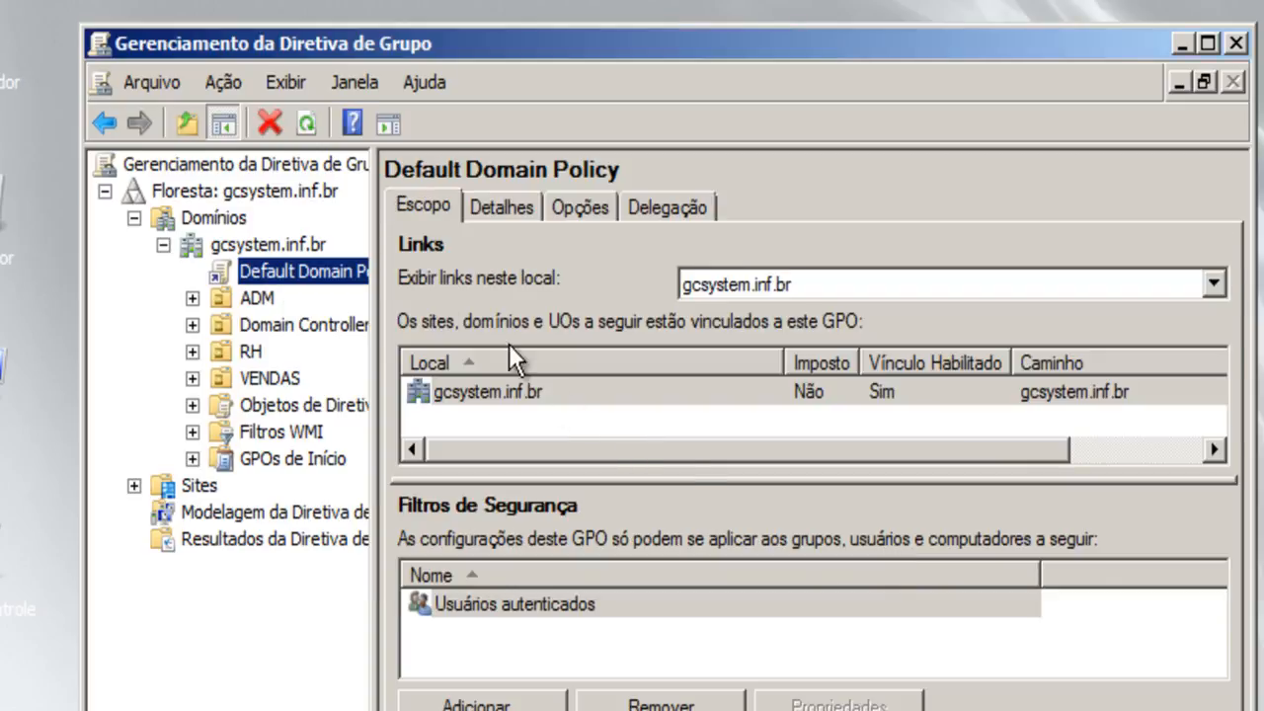
Maximize the console, widen its tree, and open the Default Domain Policy for editing in a maximized editor.
{"action": "left_click", "coordinate": [1207, 44]}
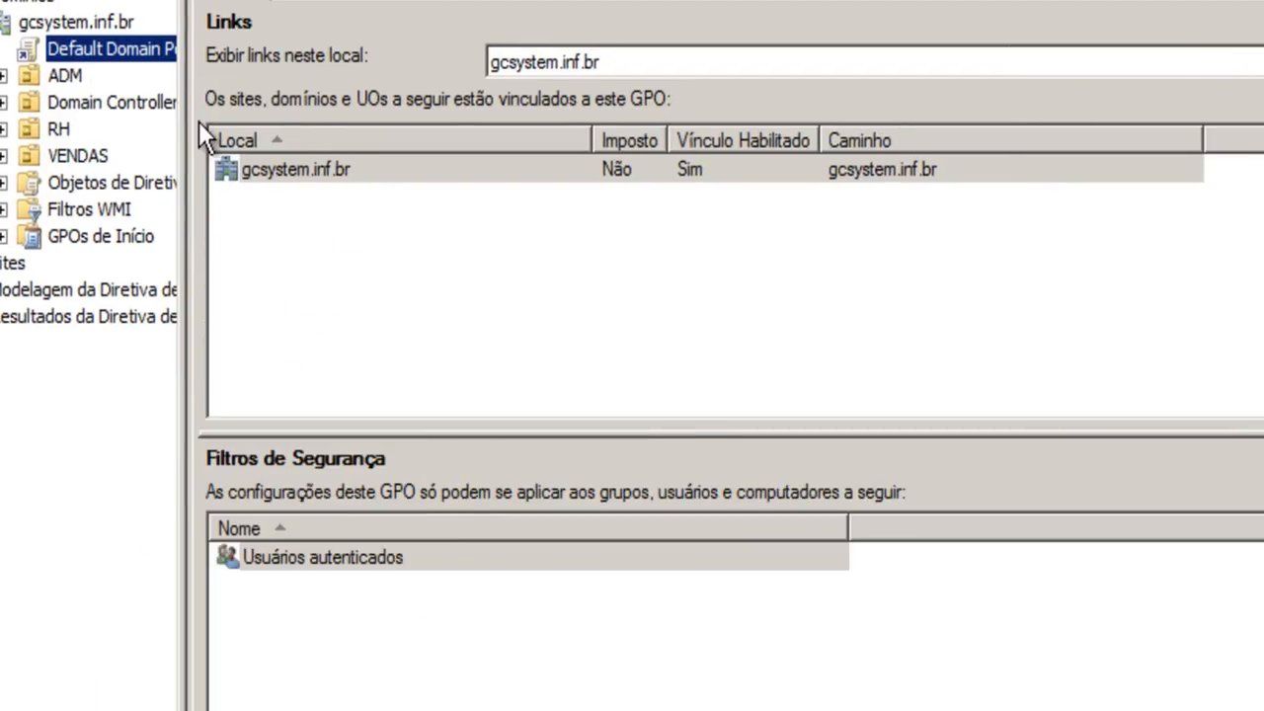
{"action": "left_click_drag", "start_coordinate": [178, 127], "coordinate": [265, 129]}
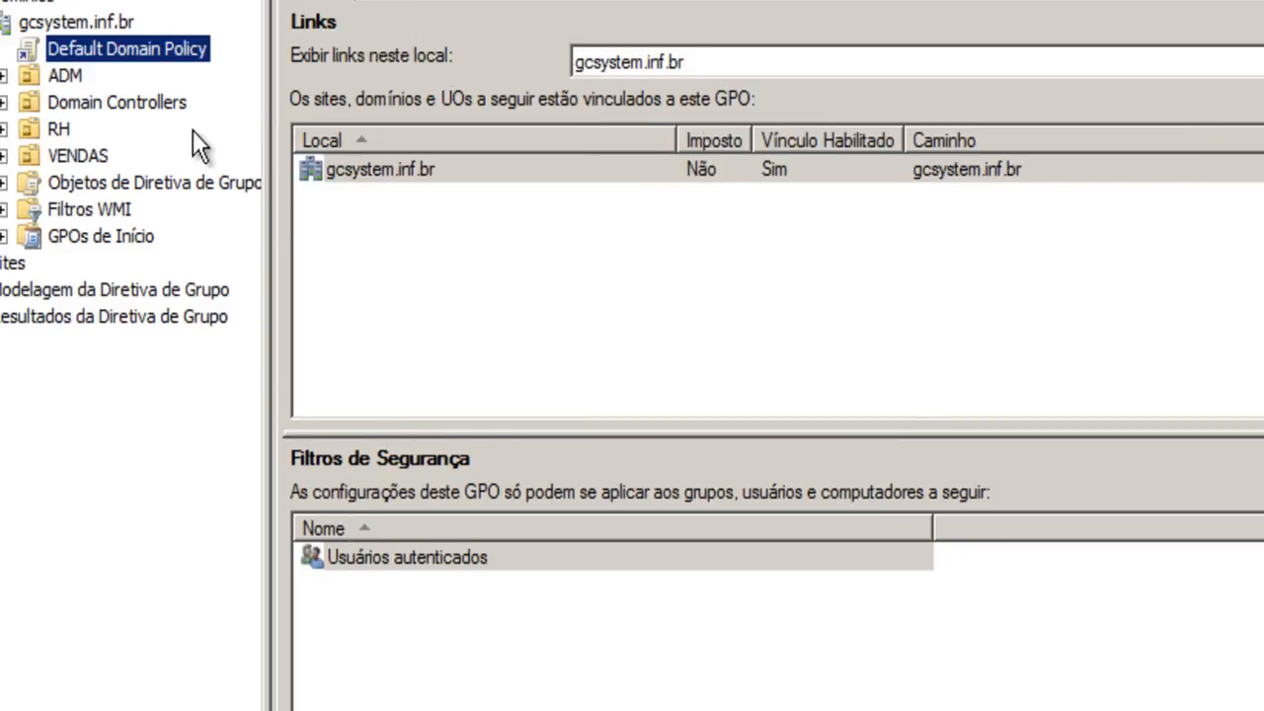
{"action": "right_click", "coordinate": [72, 48]}
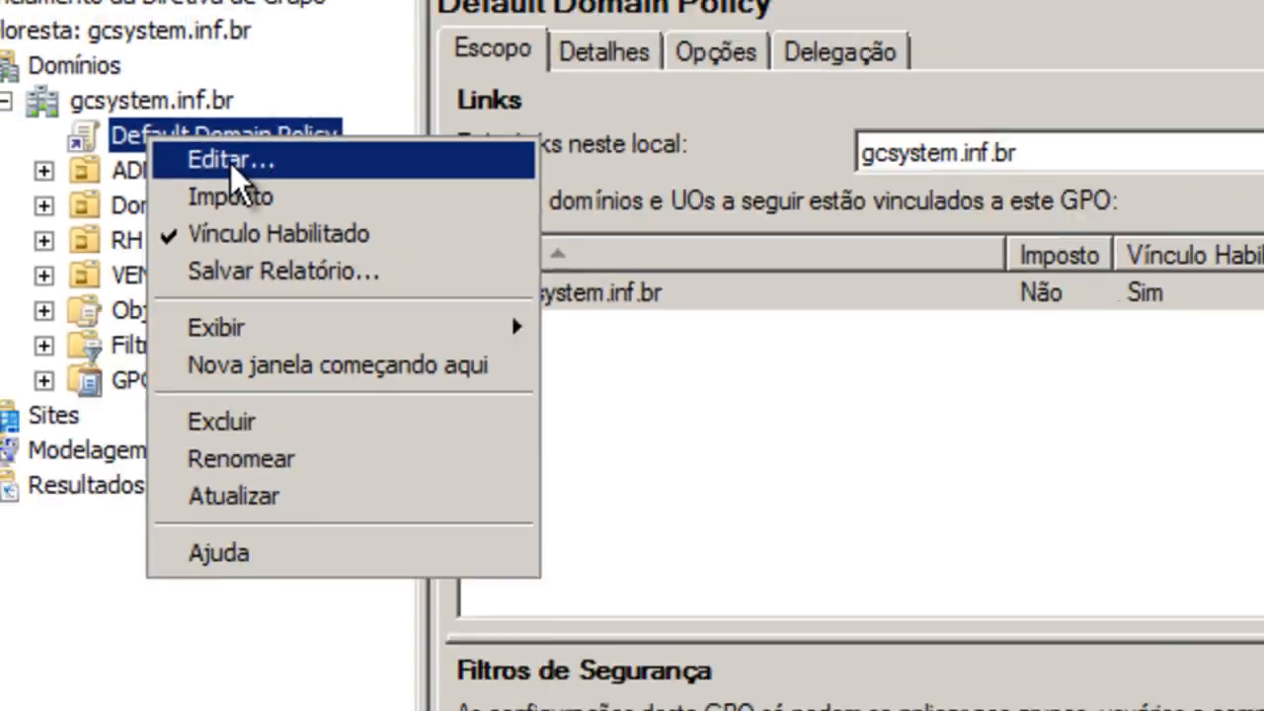
{"action": "left_click", "coordinate": [269, 198]}
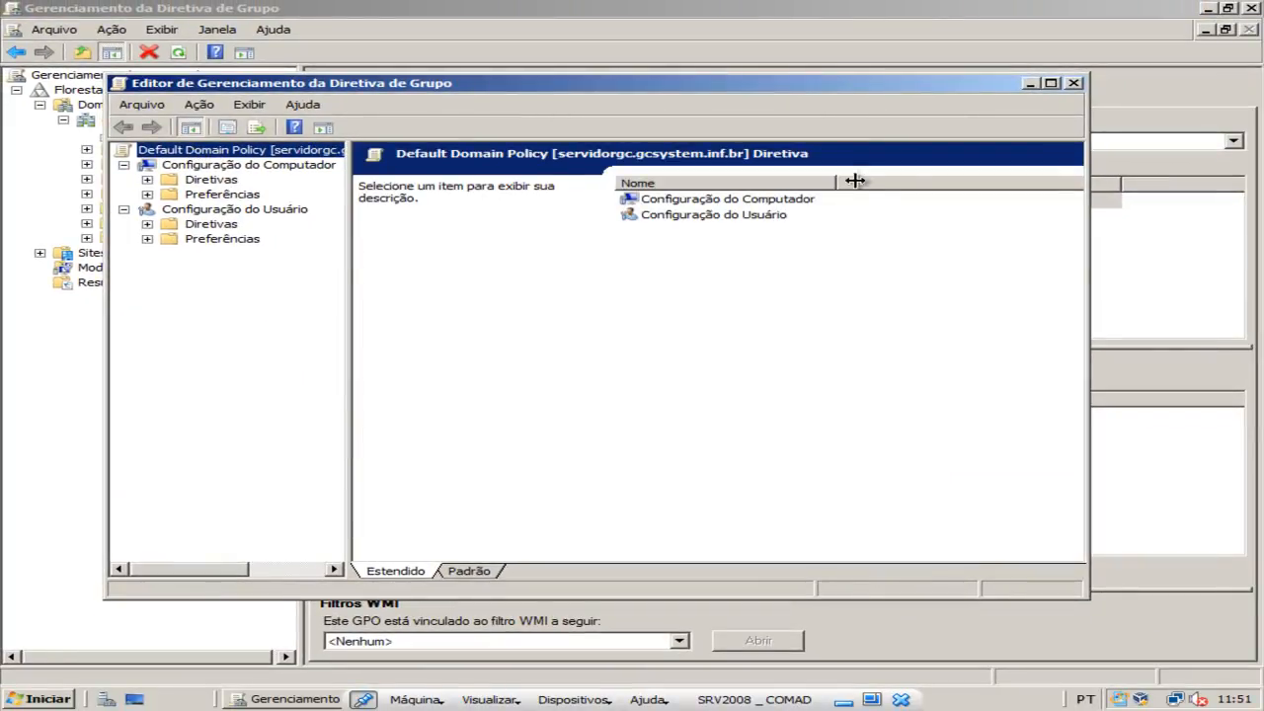
{"action": "left_click", "coordinate": [1051, 82]}
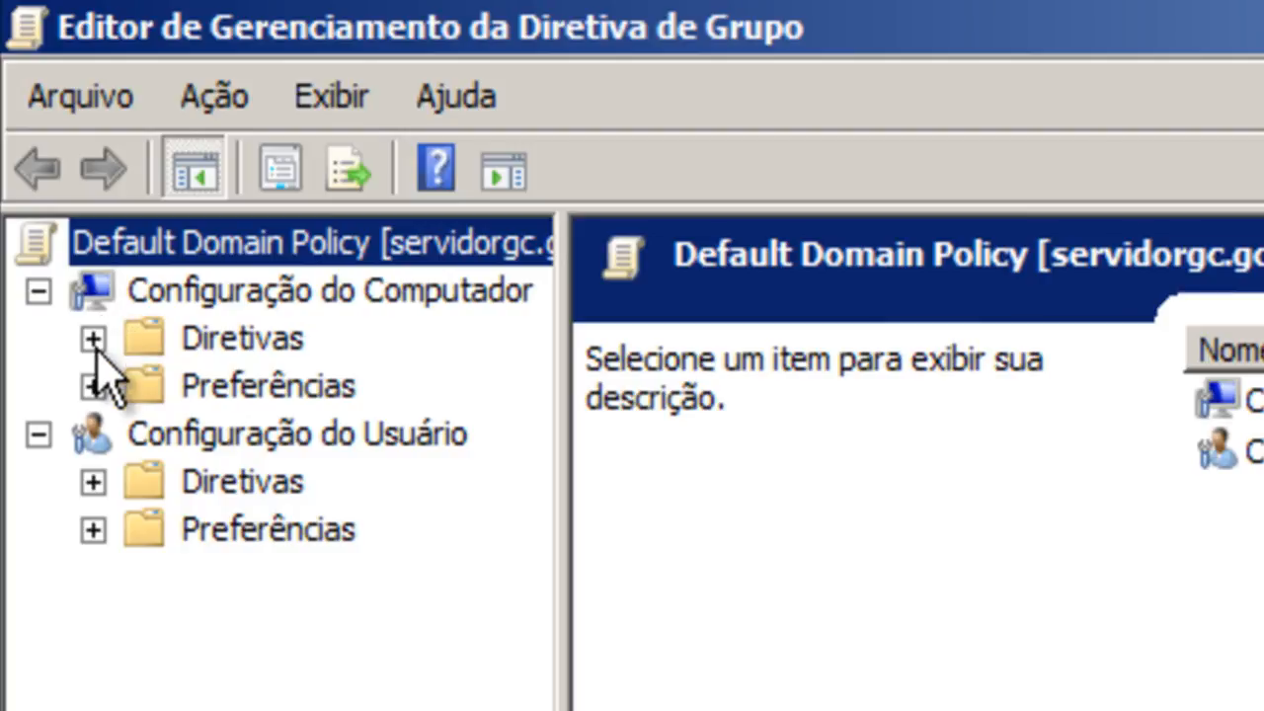
Show the Diretivas de senha policies under Configuração do Computador, Diretivas, Configurações do Windows, Configurações de segurança, Diretivas de conta.
{"action": "left_click", "coordinate": [93, 338]}
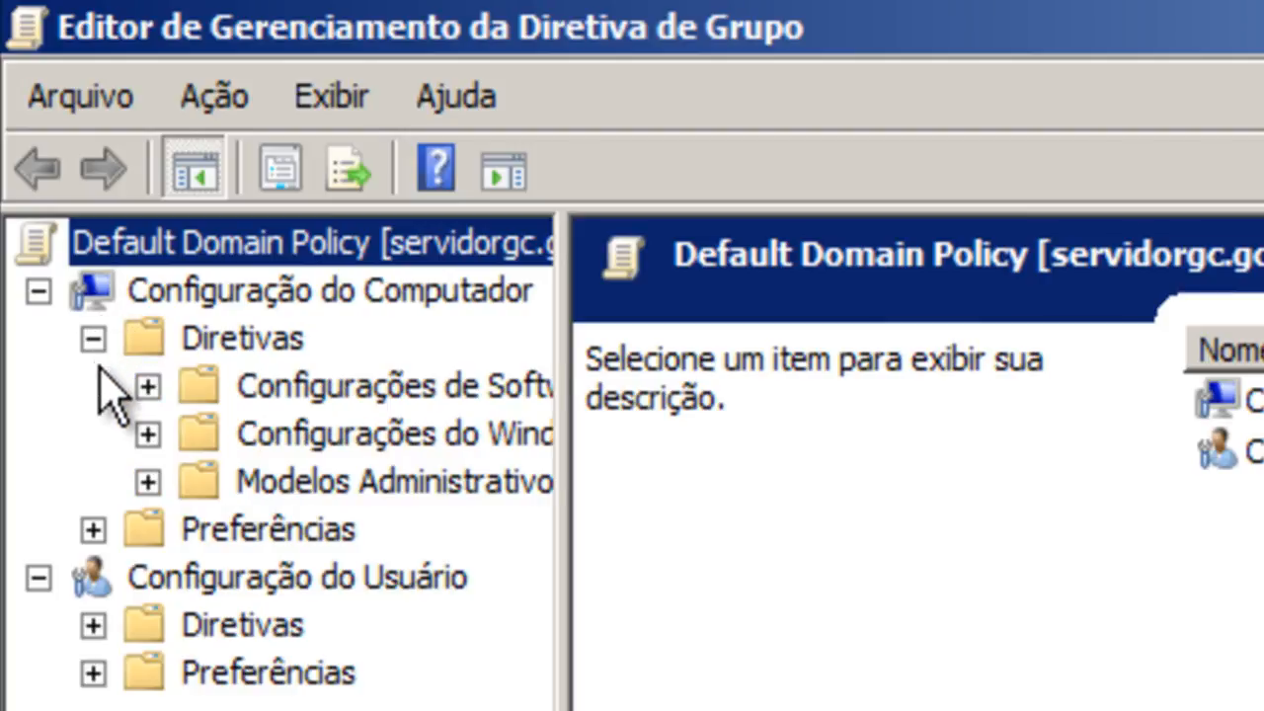
{"action": "left_click", "coordinate": [148, 435]}
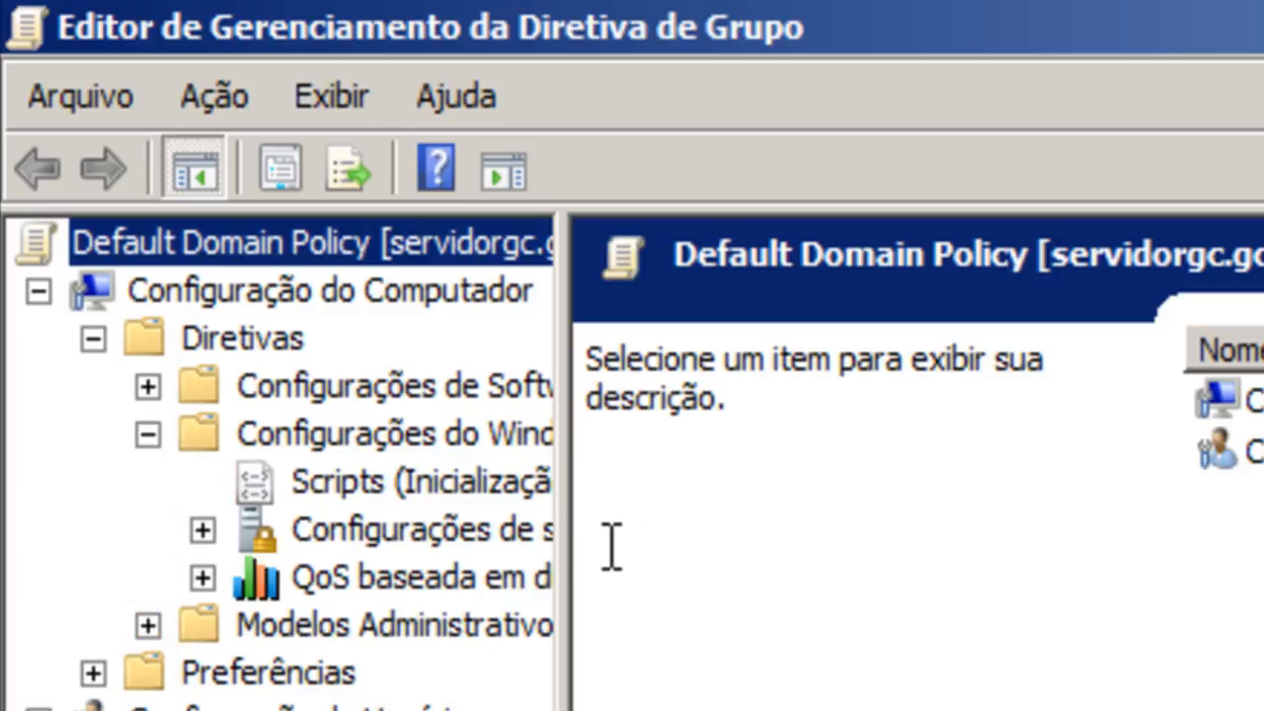
{"action": "left_click_drag", "start_coordinate": [567, 514], "coordinate": [864, 549]}
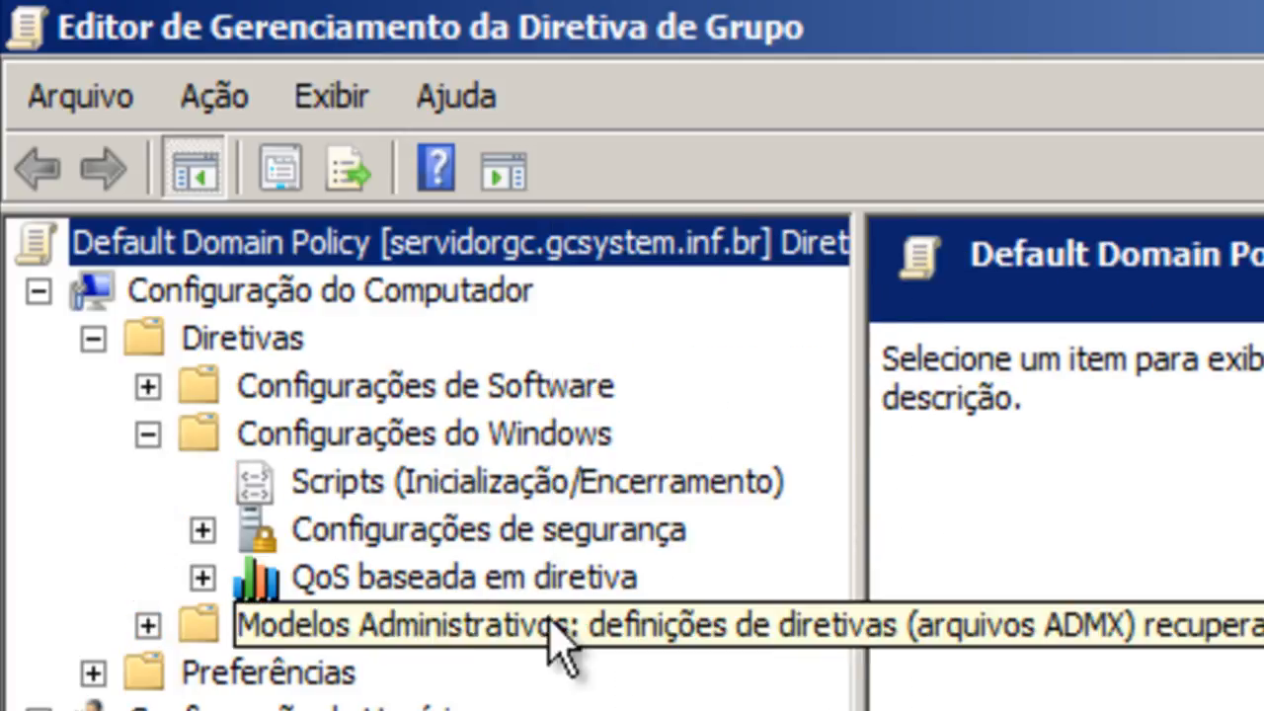
{"action": "left_click", "coordinate": [203, 532]}
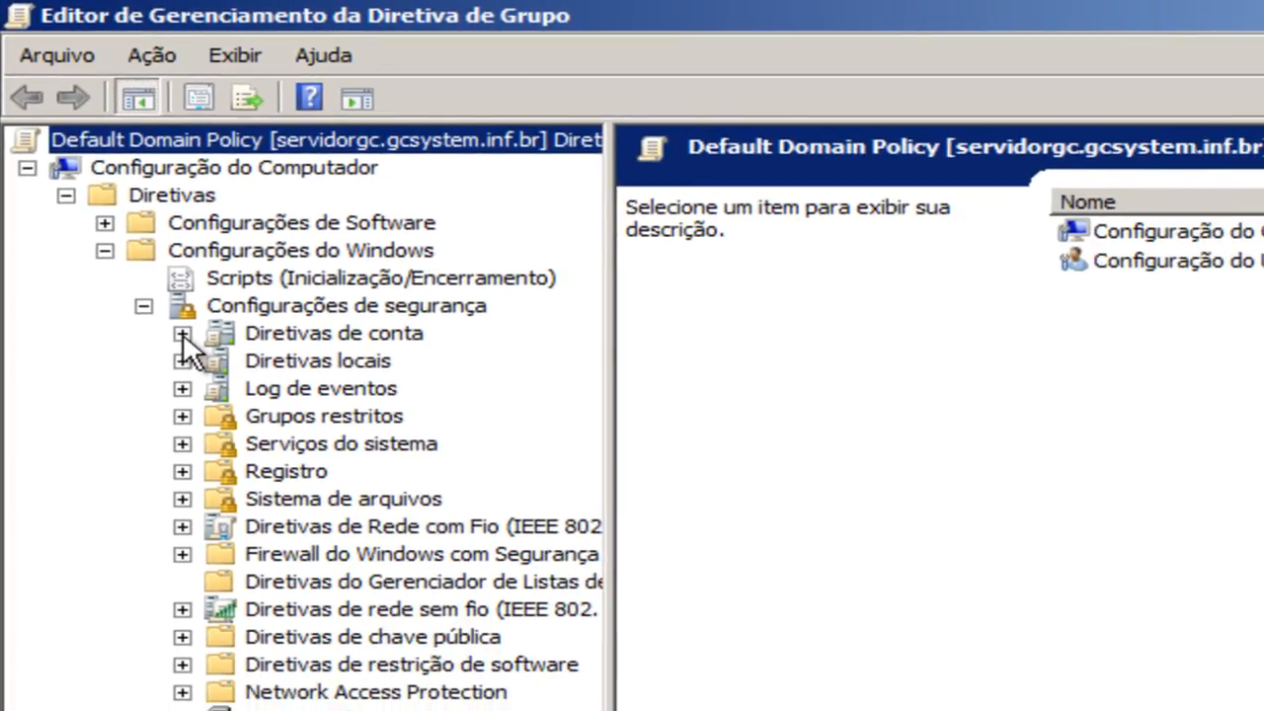
{"action": "left_click", "coordinate": [183, 334]}
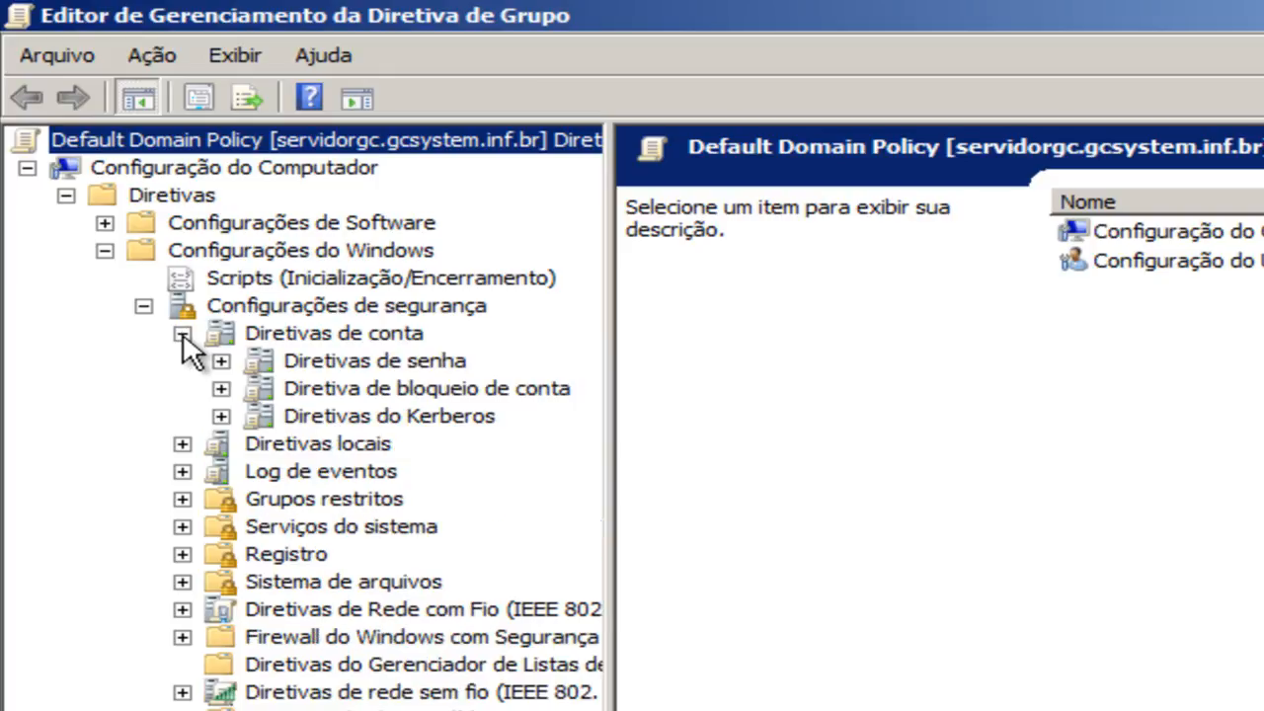
{"action": "left_click", "coordinate": [345, 336]}
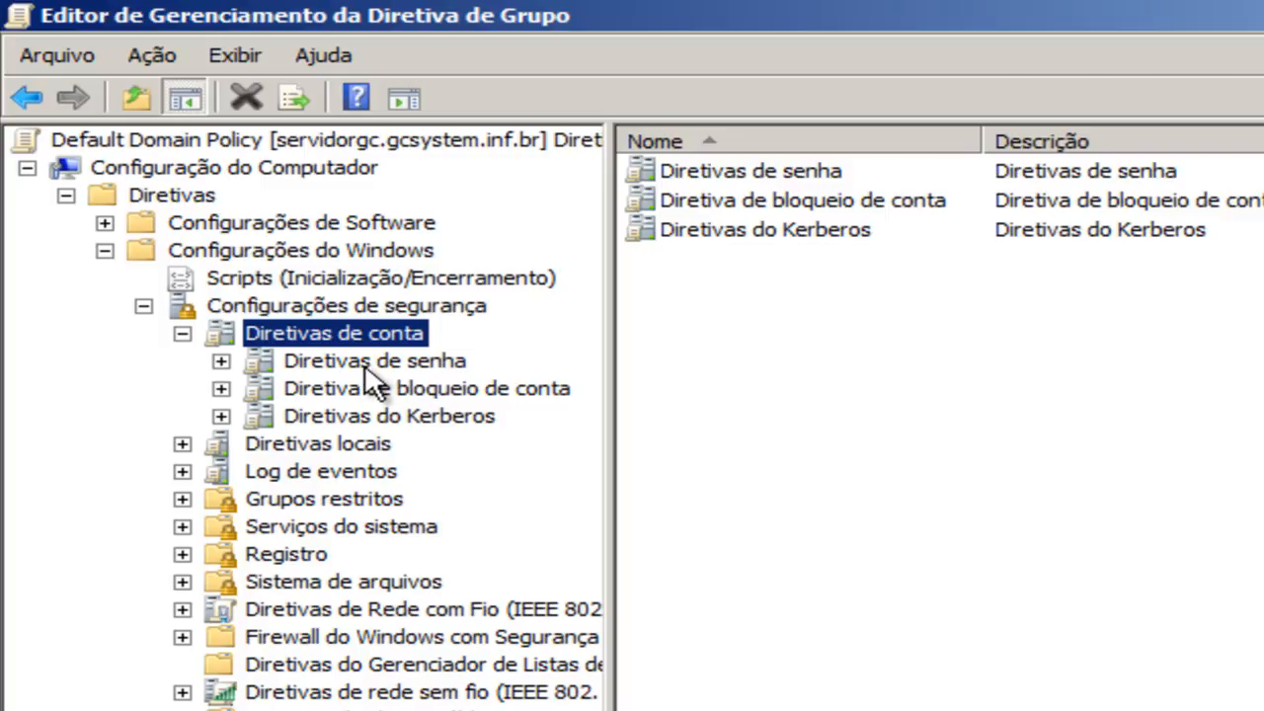
{"action": "left_click", "coordinate": [368, 363]}
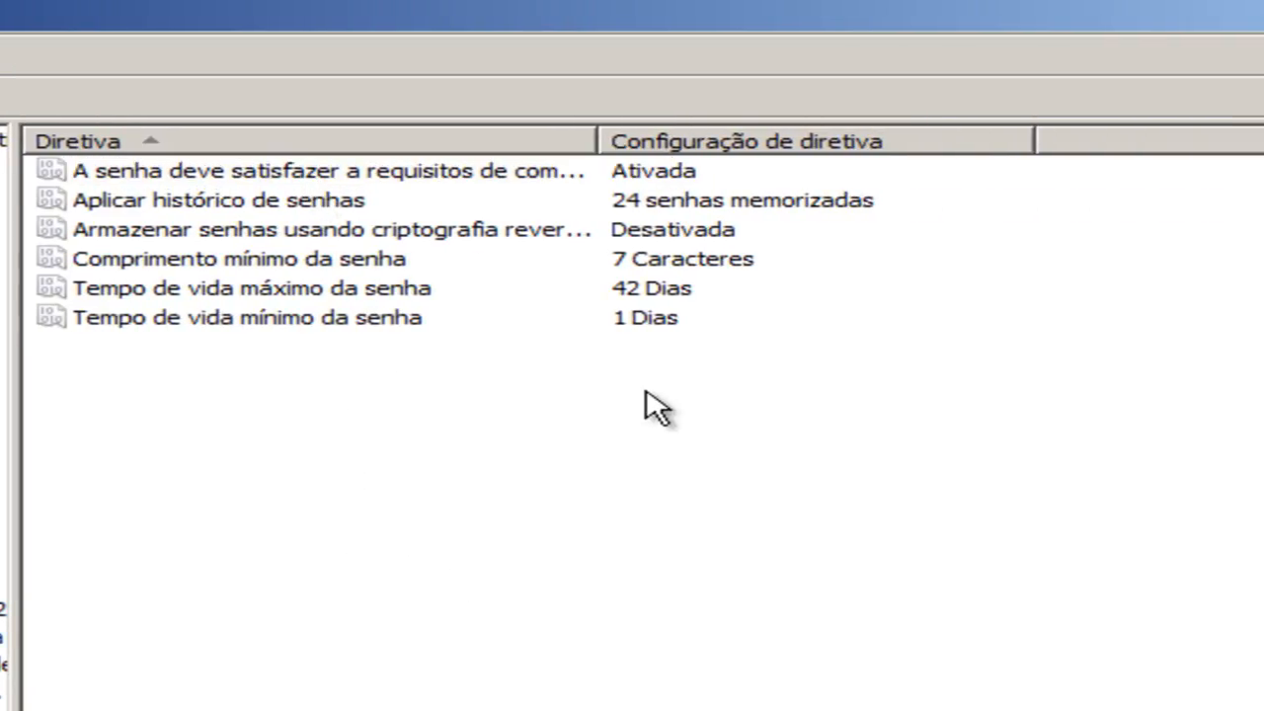
Define the password complexity requirements policy as Ativada and apply it.
{"action": "double_click", "coordinate": [297, 183]}
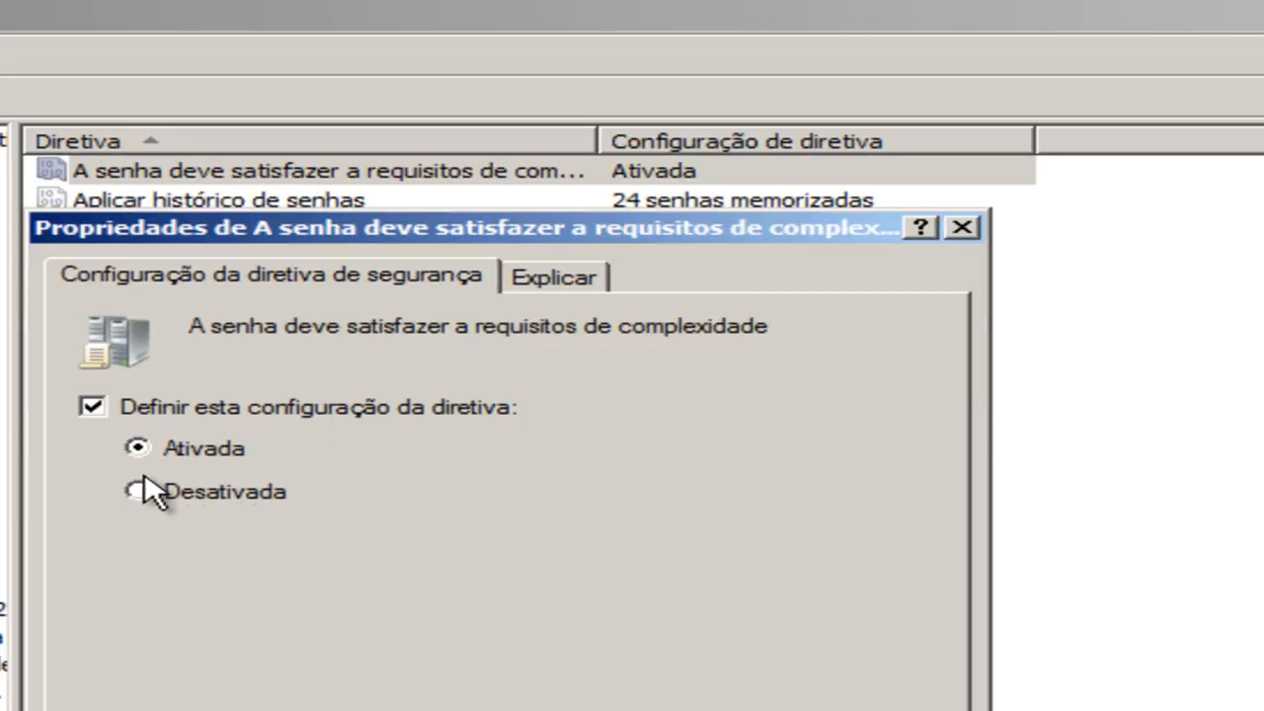
{"action": "left_click", "coordinate": [94, 408]}
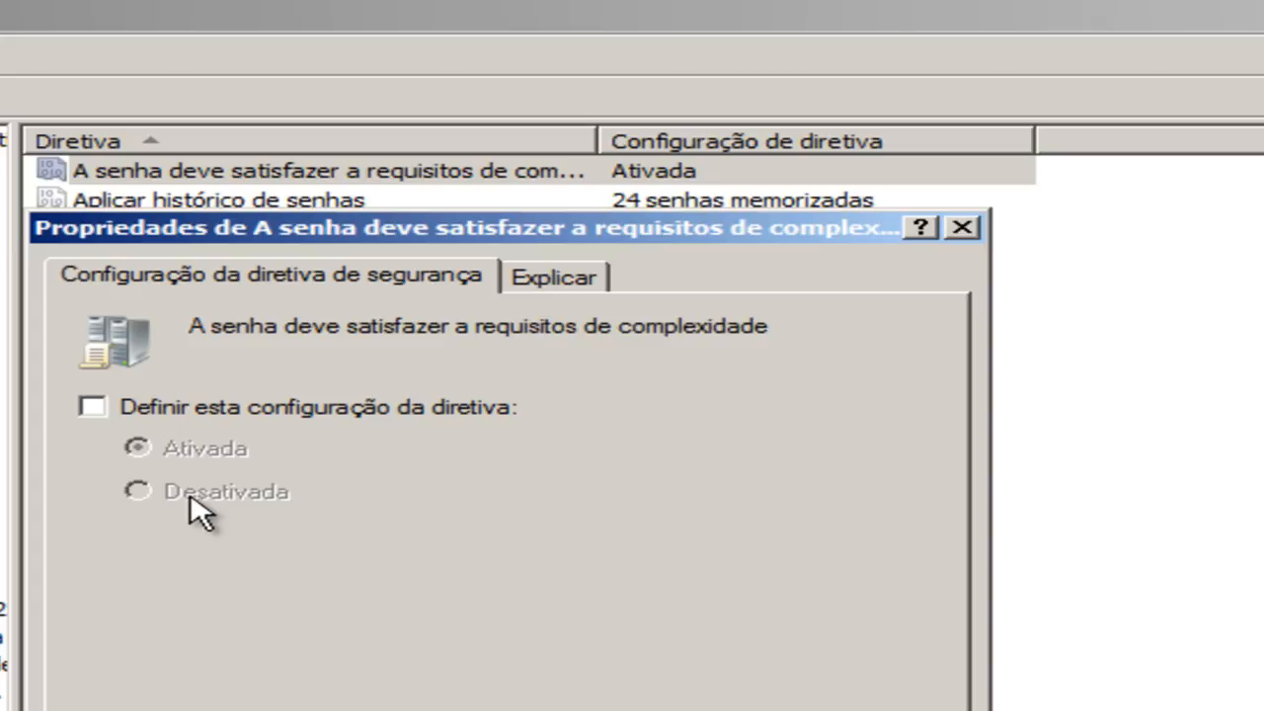
{"action": "left_click", "coordinate": [94, 409]}
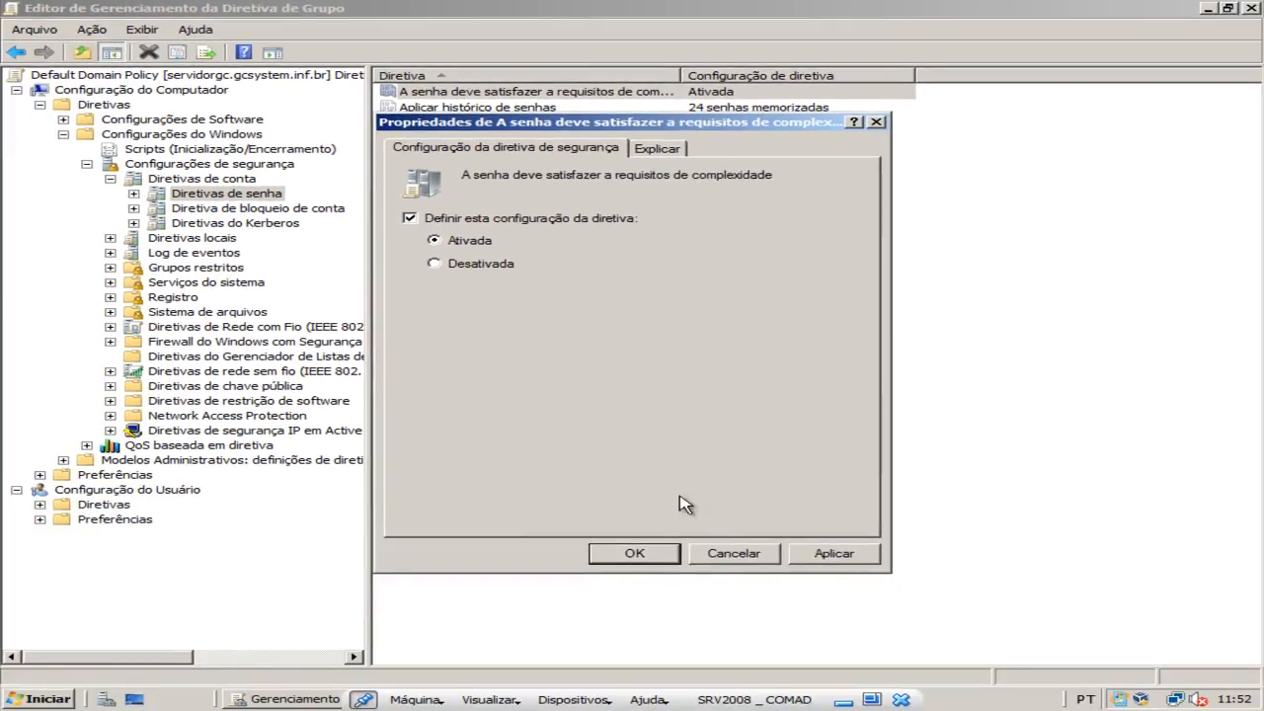
{"action": "left_click", "coordinate": [834, 555]}
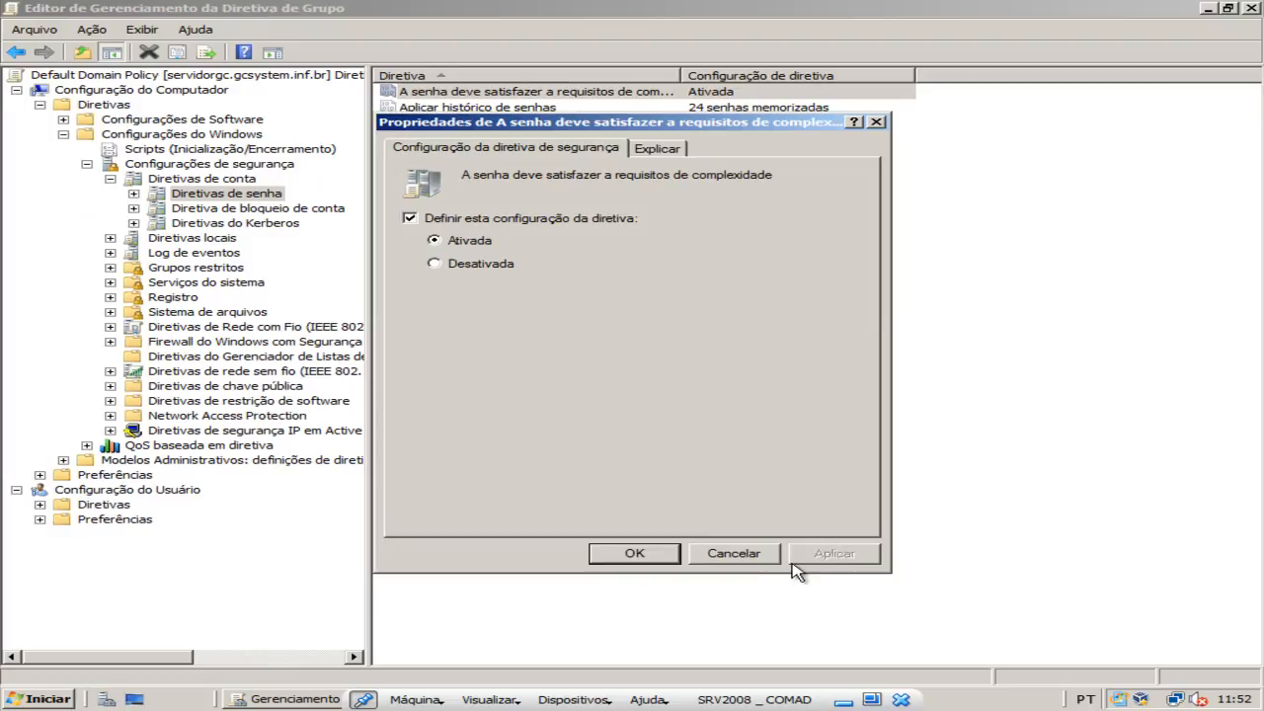
{"action": "left_click", "coordinate": [660, 554]}
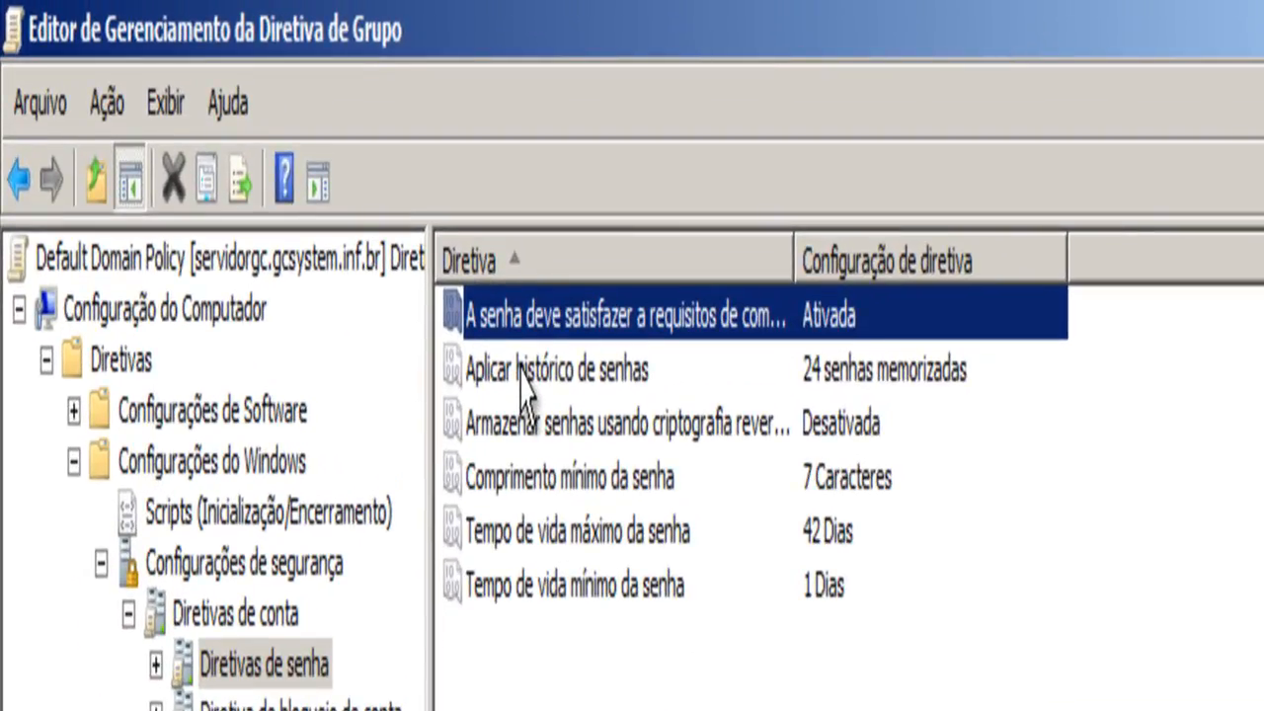
Set the Aplicar histórico de senhas policy to 5 remembered passwords and apply it.
{"action": "double_click", "coordinate": [523, 373]}
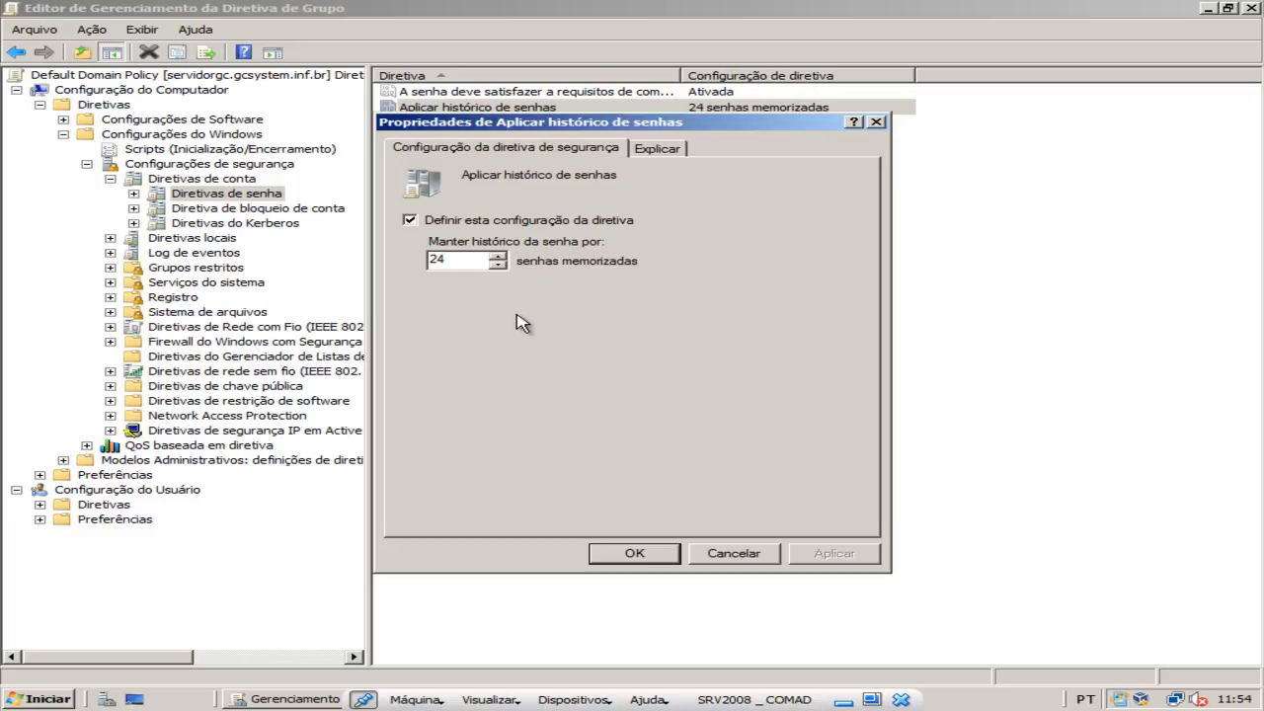
{"action": "key", "text": "BackSpace"}
{"action": "key", "text": "BackSpace"}
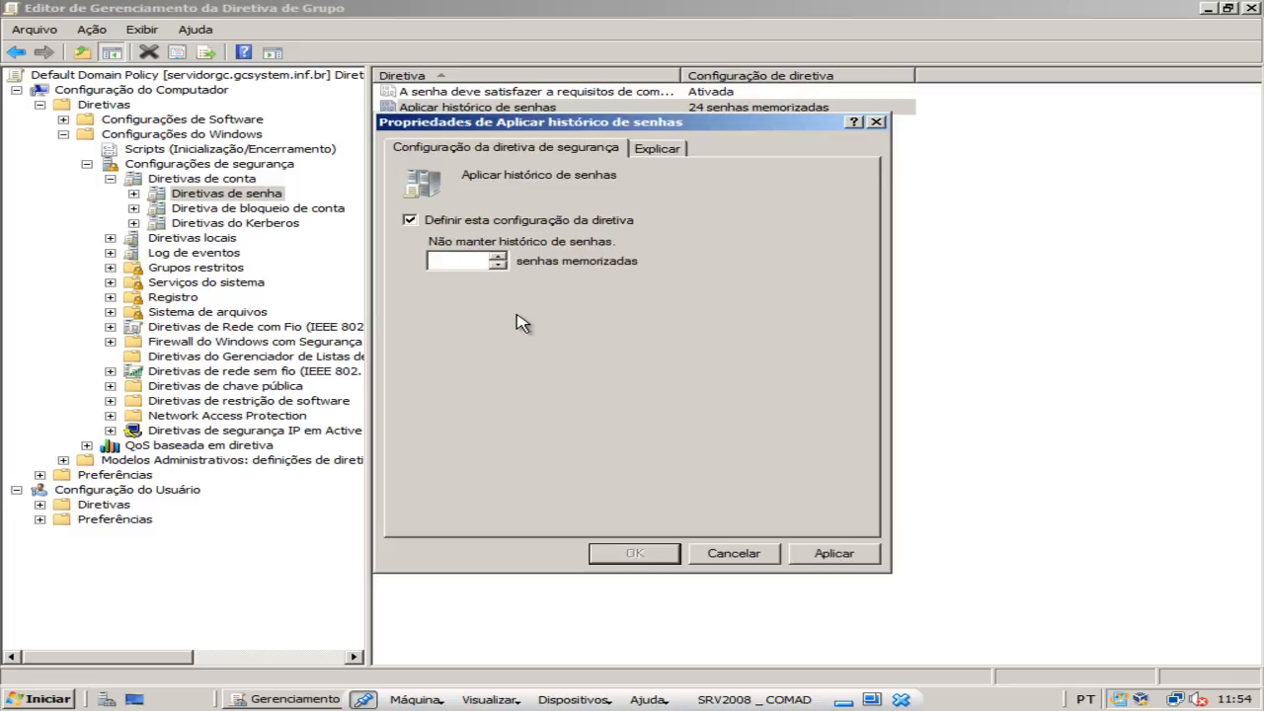
{"action": "type", "text": "5"}
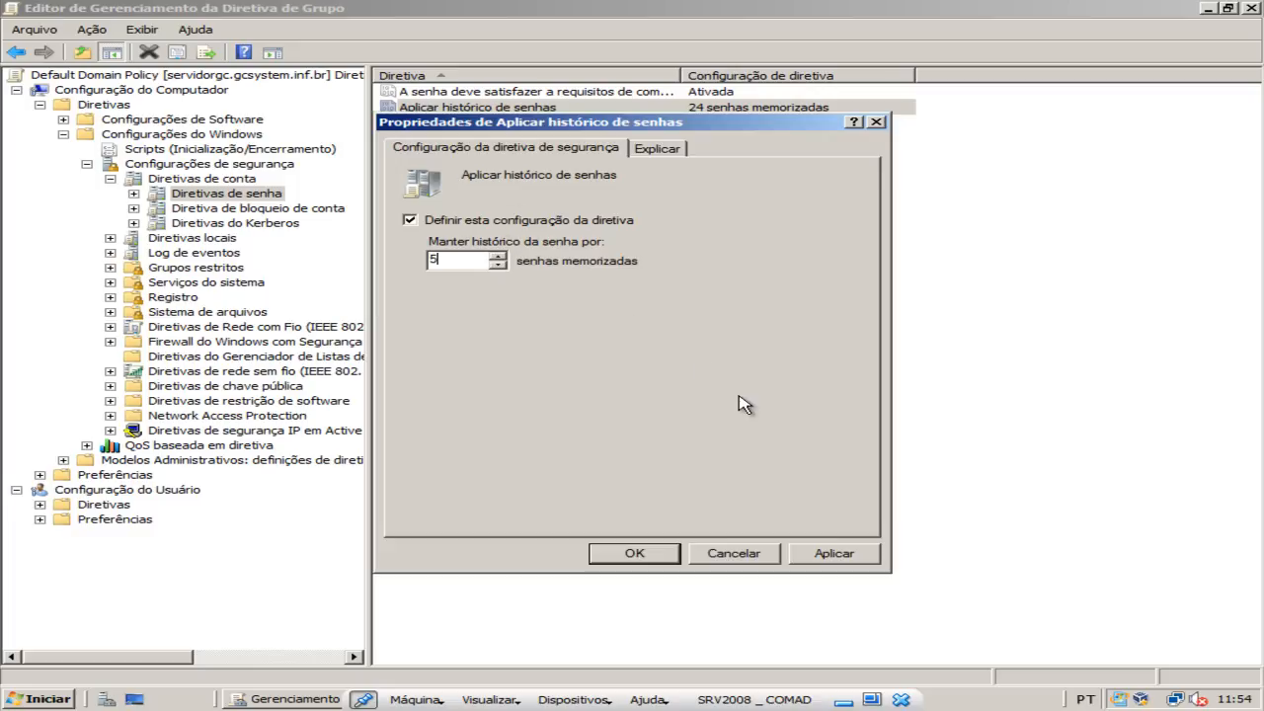
{"action": "left_click", "coordinate": [861, 565]}
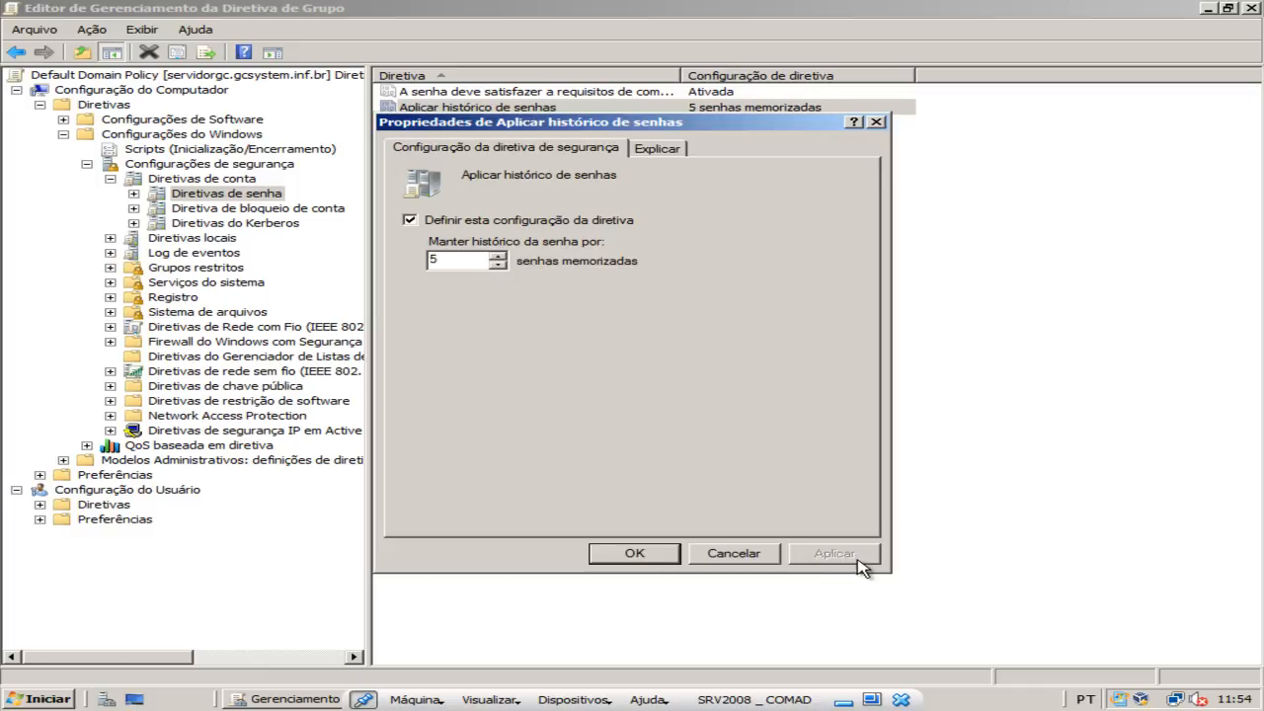
{"action": "left_click", "coordinate": [636, 554]}
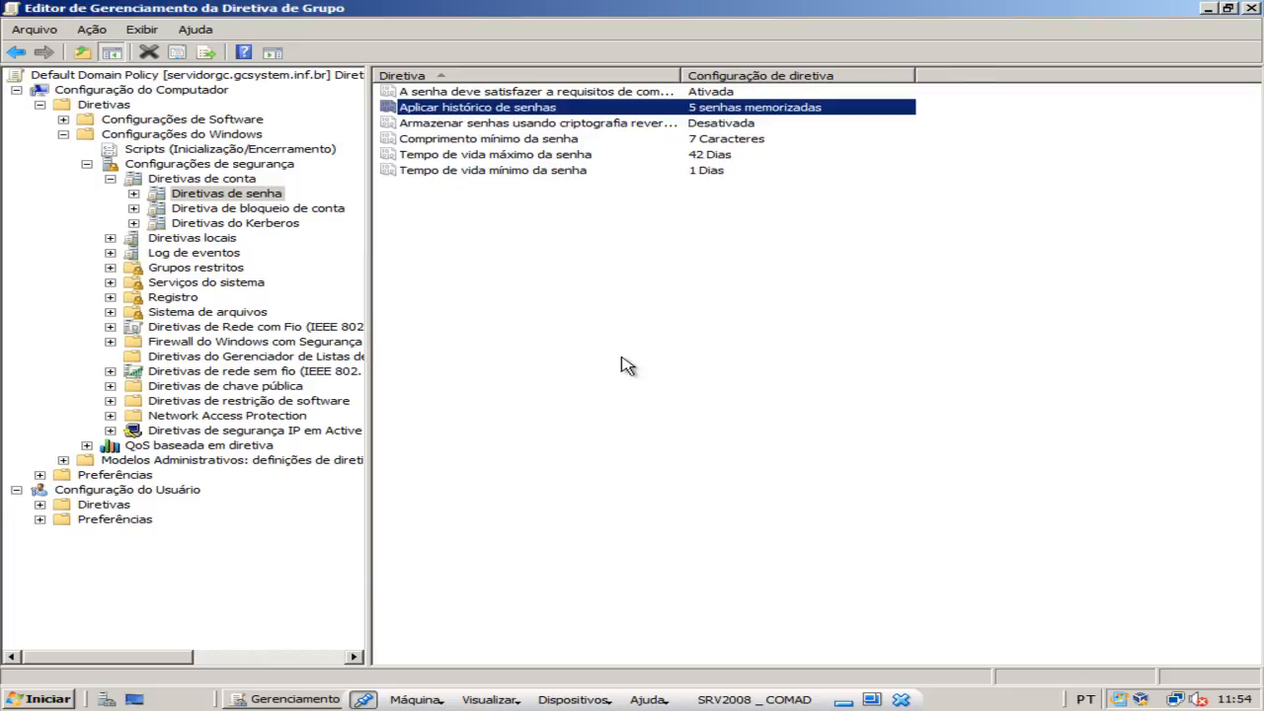
Accept Desativada for storing passwords with reversible encryption, and set Comprimento mínimo da senha to 6 characters.
{"action": "double_click", "coordinate": [481, 125]}
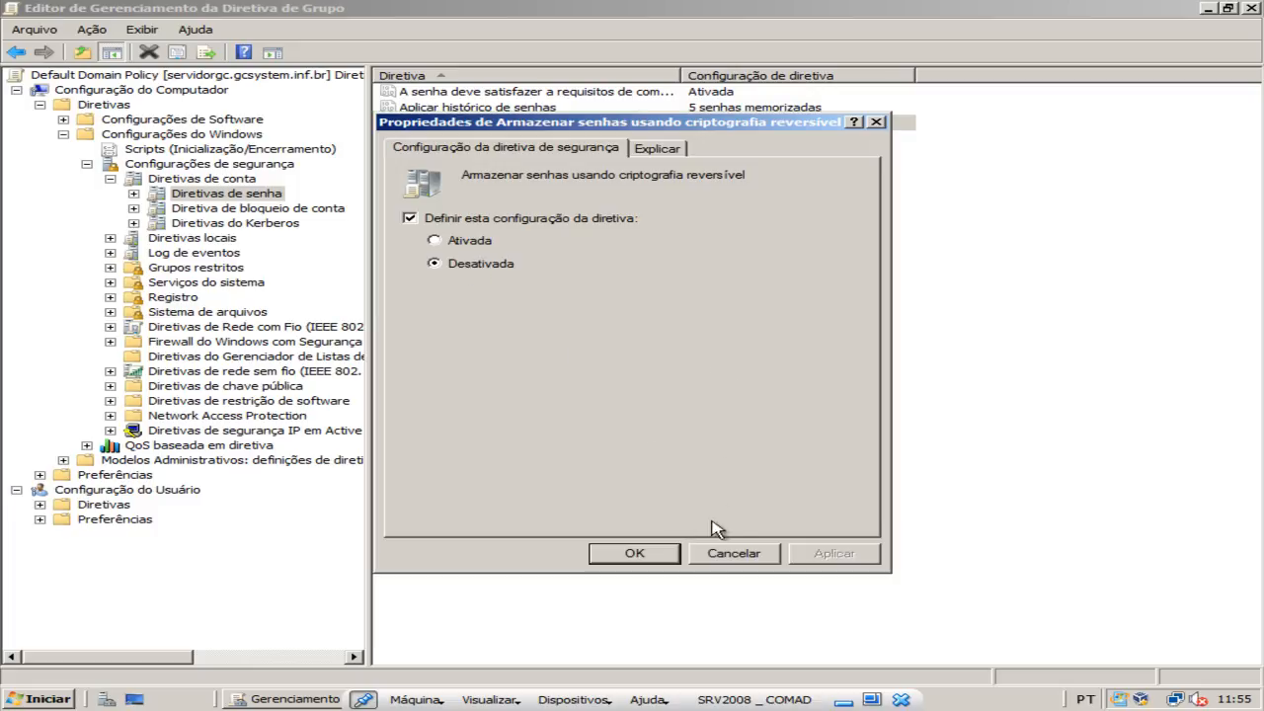
{"action": "left_click", "coordinate": [642, 551]}
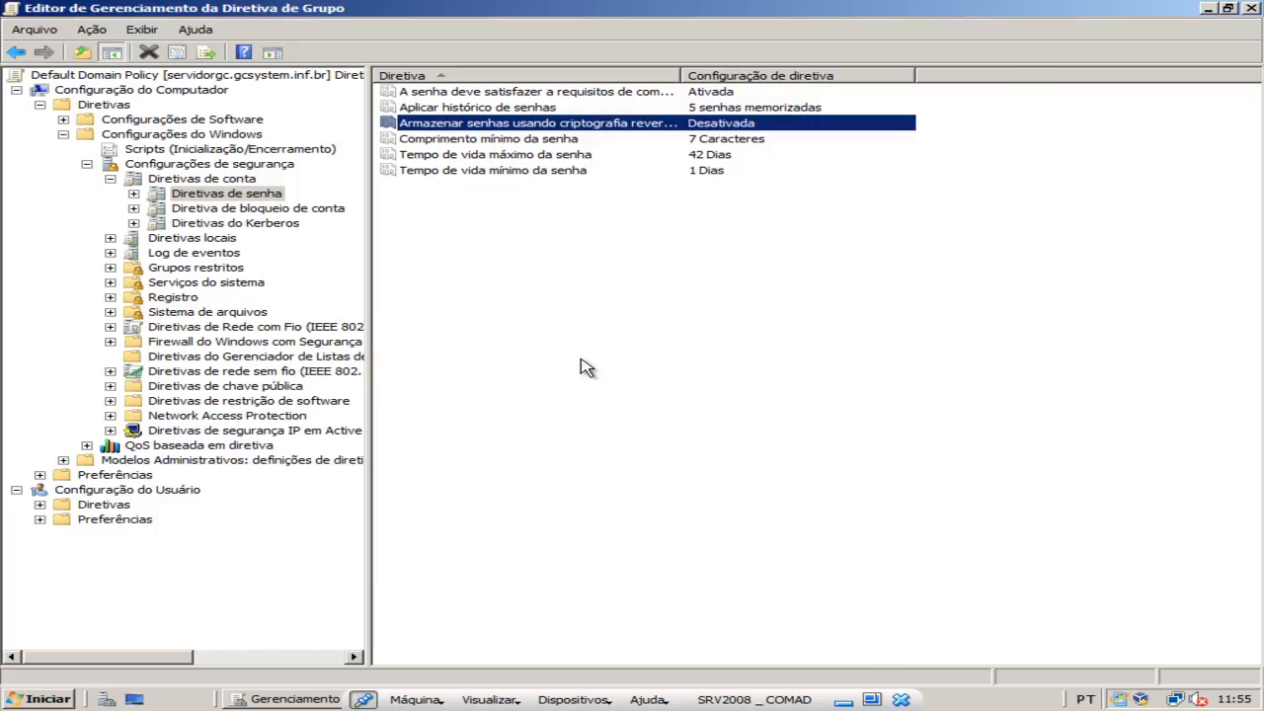
{"action": "double_click", "coordinate": [481, 139]}
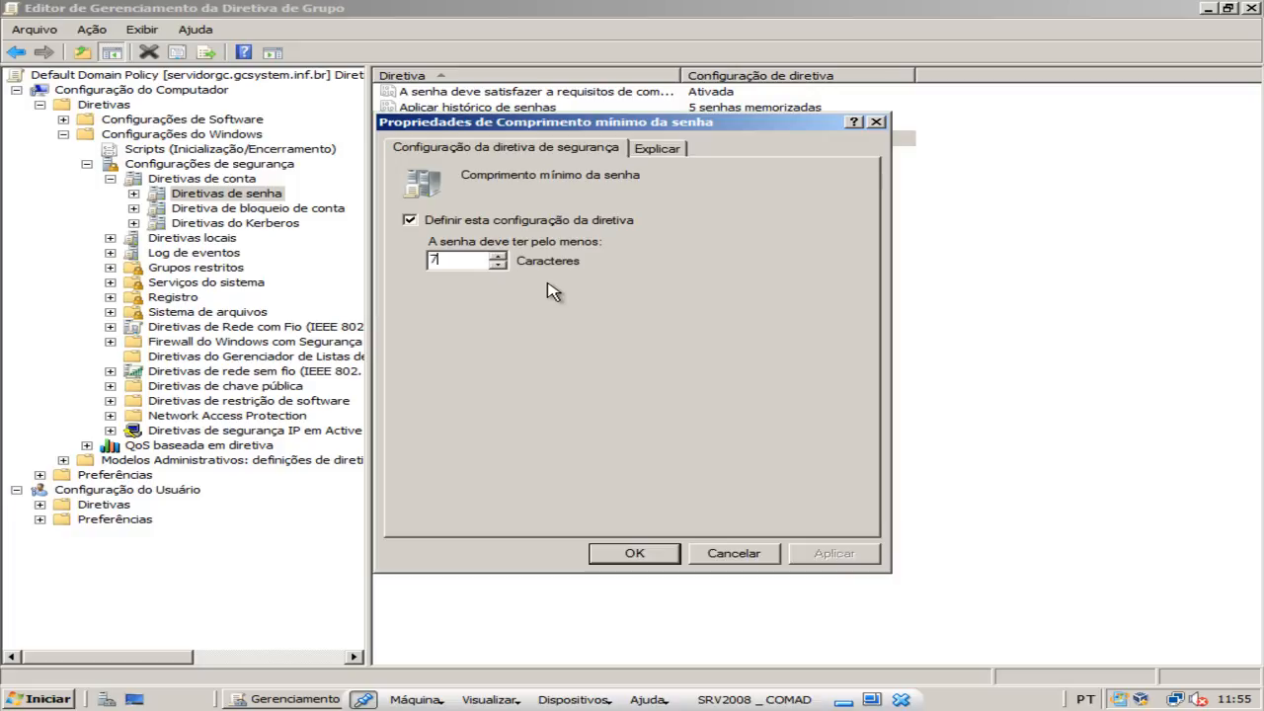
{"action": "key", "text": "BackSpace"}
{"action": "type", "text": "6"}
{"action": "left_click", "coordinate": [834, 554]}
{"action": "left_click", "coordinate": [636, 553]}
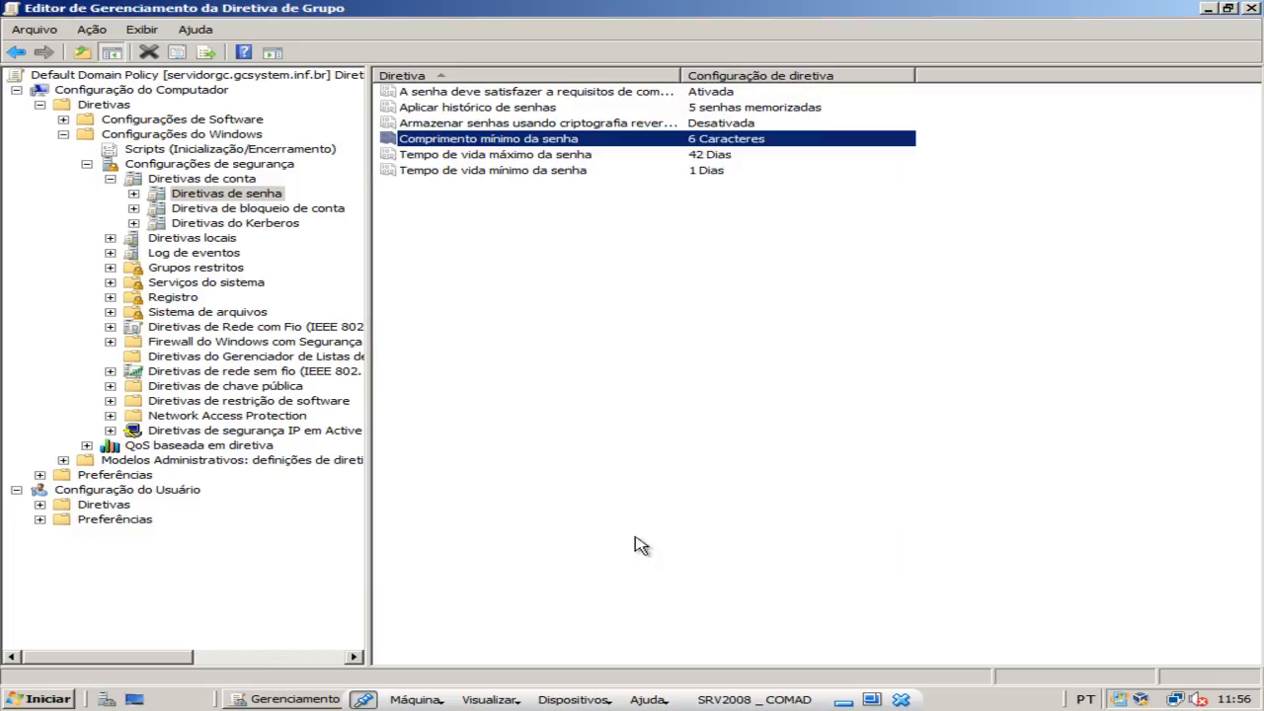
Set the Tempo de vida máximo da senha policy to 60 days and apply it.
{"action": "double_click", "coordinate": [503, 157]}
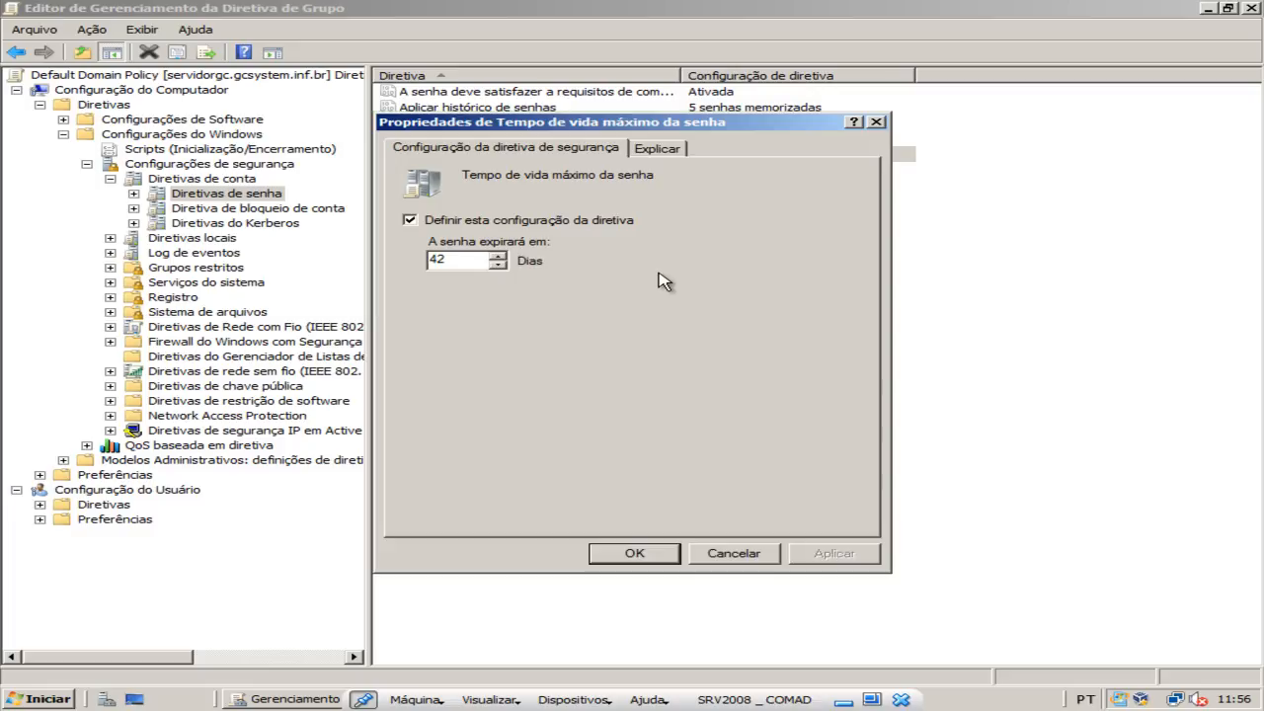
{"action": "left_click_drag", "start_coordinate": [457, 259], "coordinate": [419, 261]}
{"action": "type", "text": "30"}
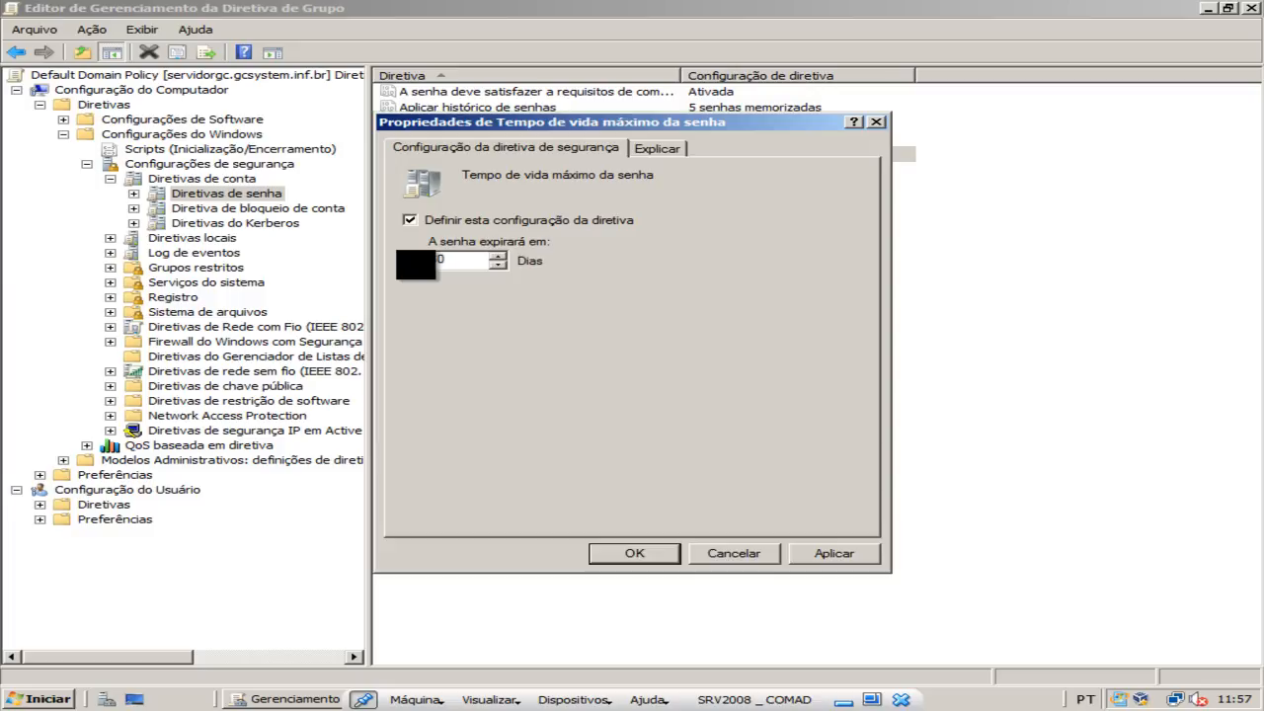
{"action": "left_click", "coordinate": [835, 556]}
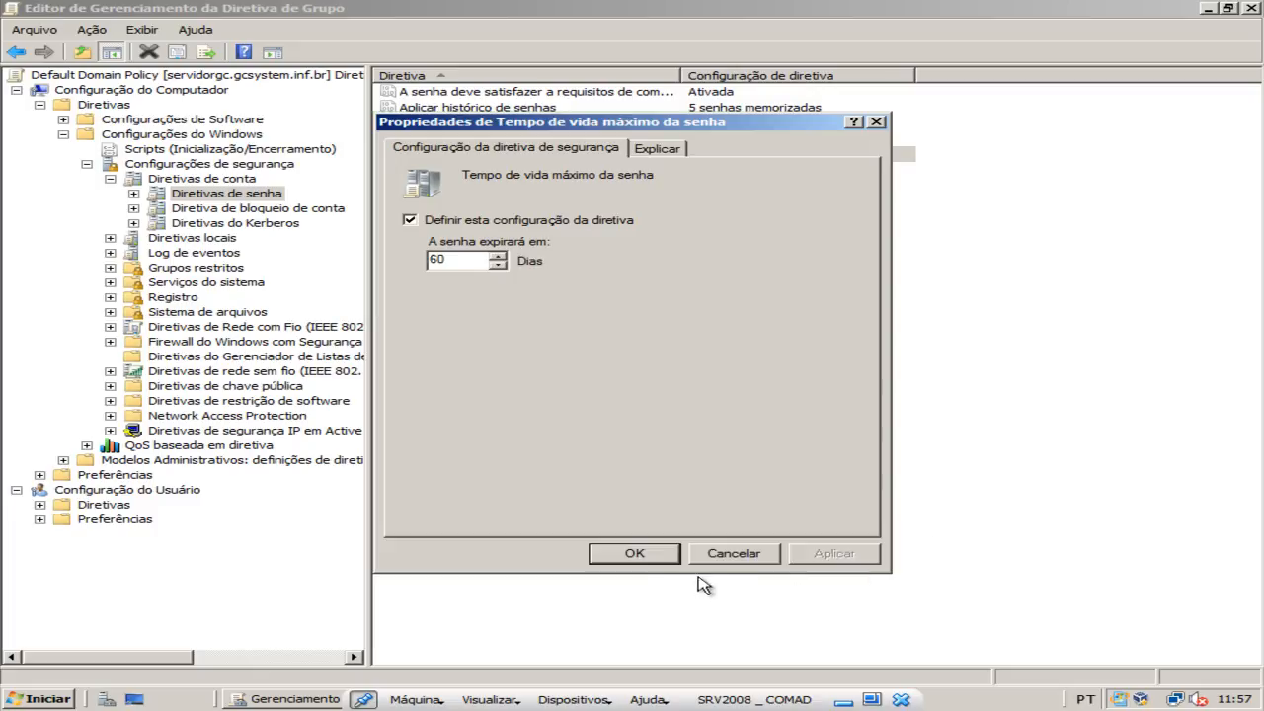
{"action": "left_click", "coordinate": [628, 556]}
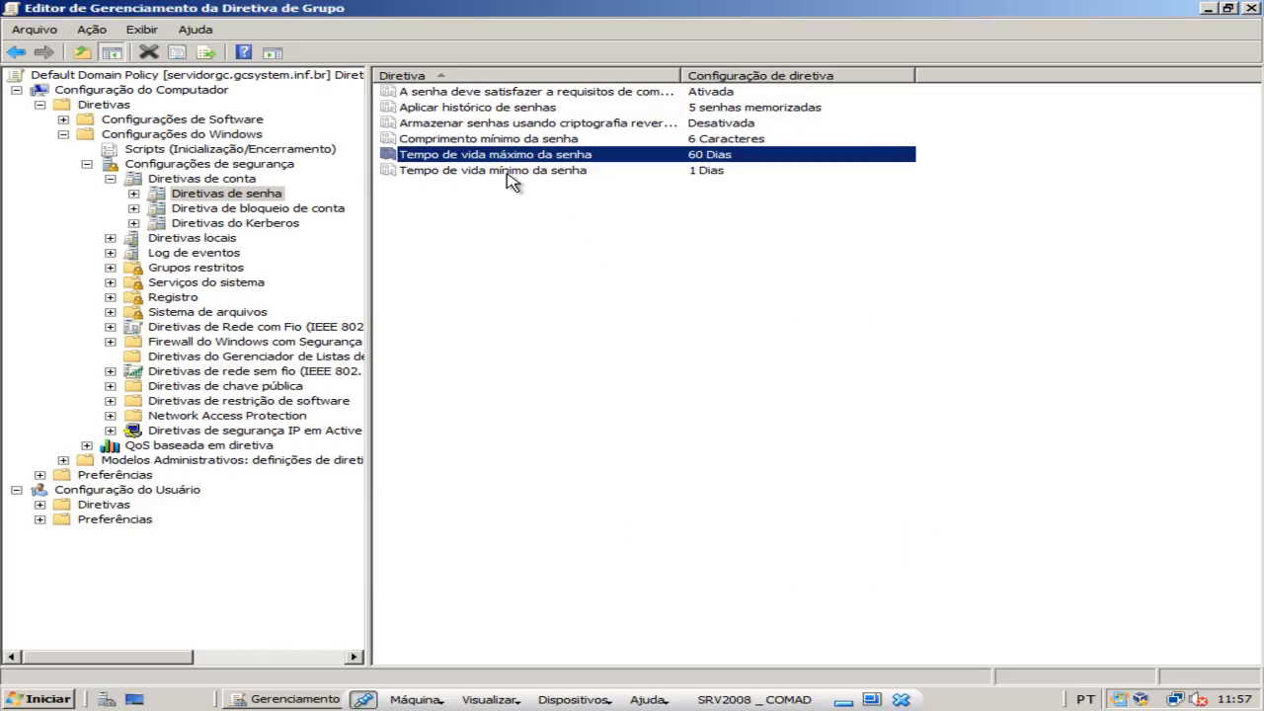
Open the properties of the Tempo de vida mínimo da senha policy, and switch to the Windows 7 client virtual machine.
{"action": "double_click", "coordinate": [511, 172]}
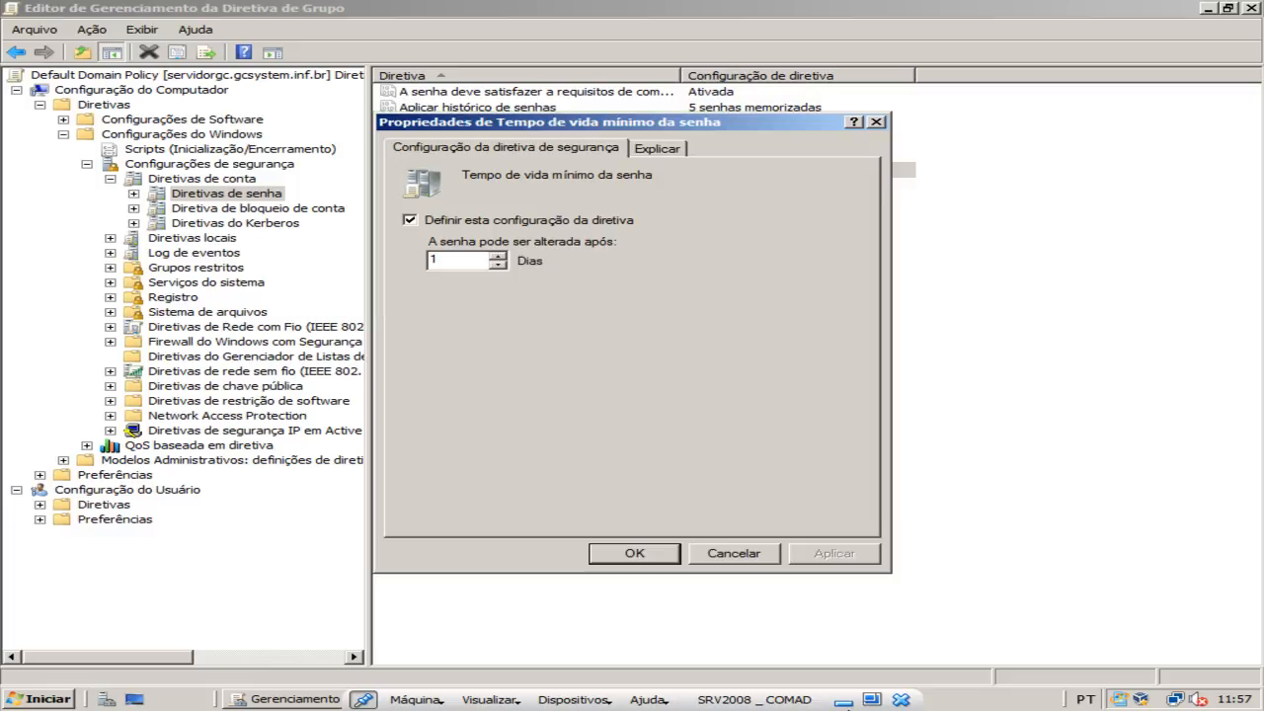
{"action": "left_click", "coordinate": [844, 700]}
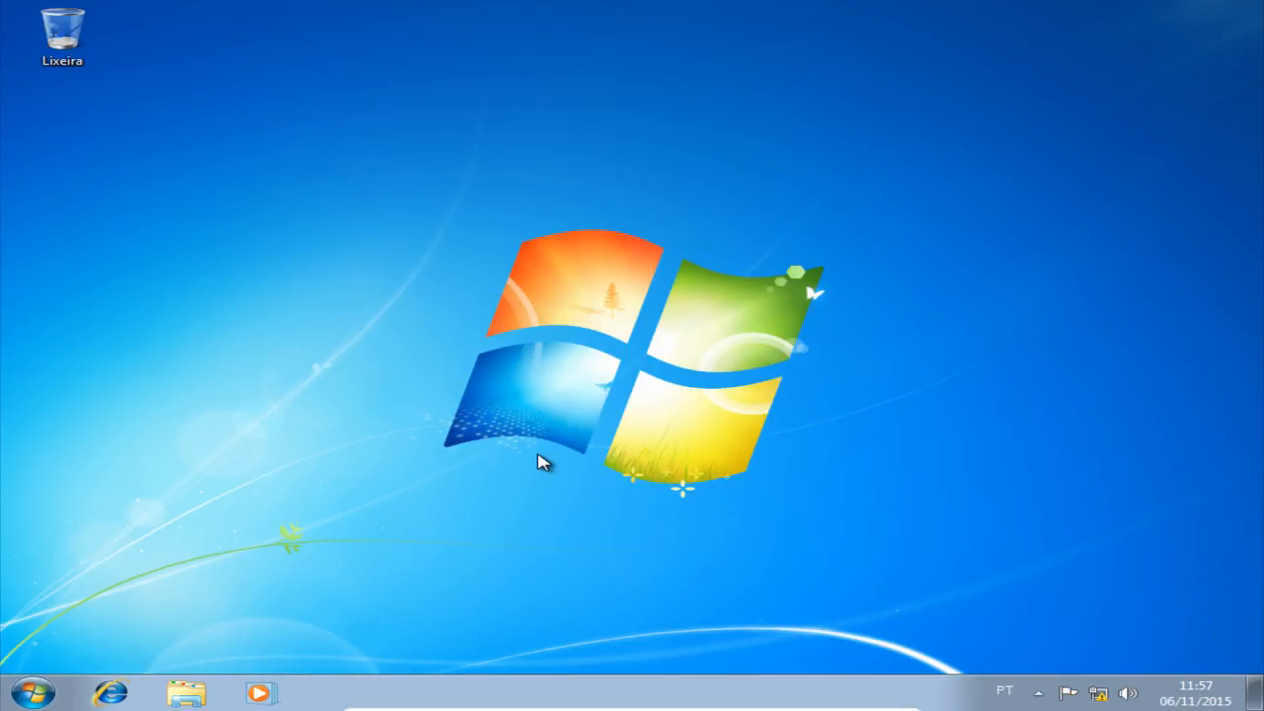
Log off the current domain user on the Windows 7 client.
{"action": "left_click", "coordinate": [33, 693]}
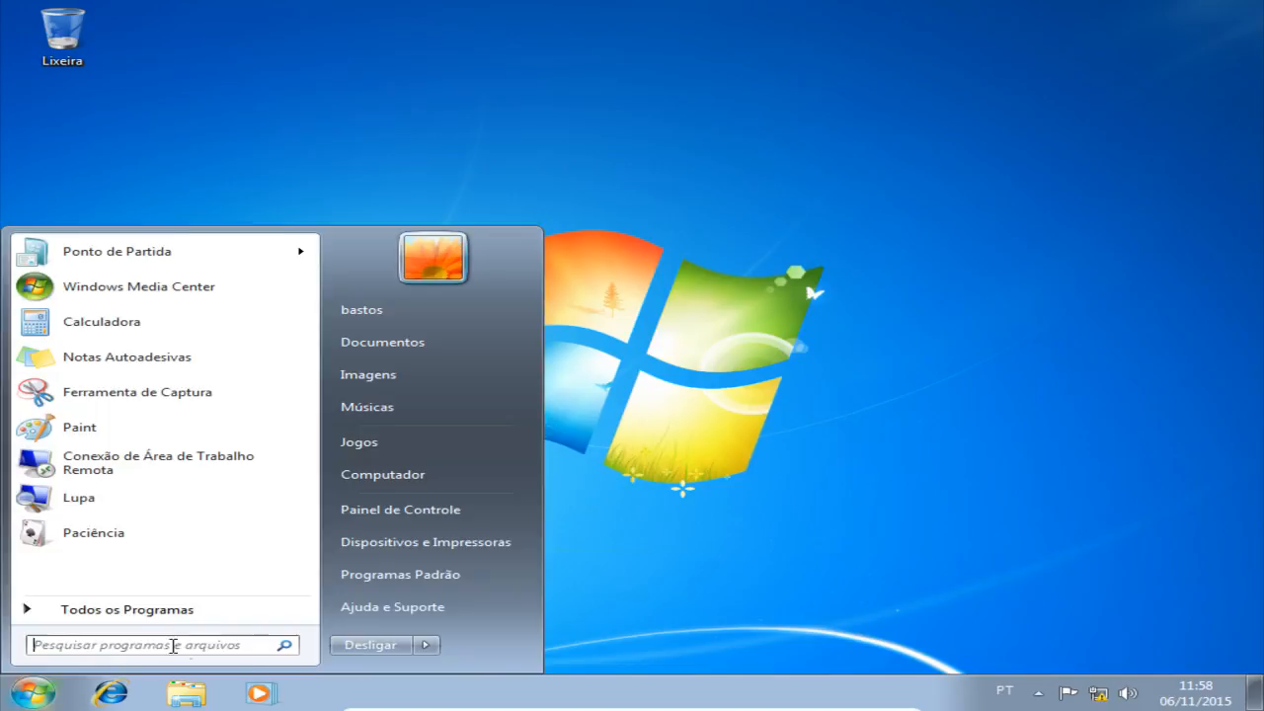
{"action": "left_click", "coordinate": [415, 650]}
{"action": "left_click", "coordinate": [530, 579]}
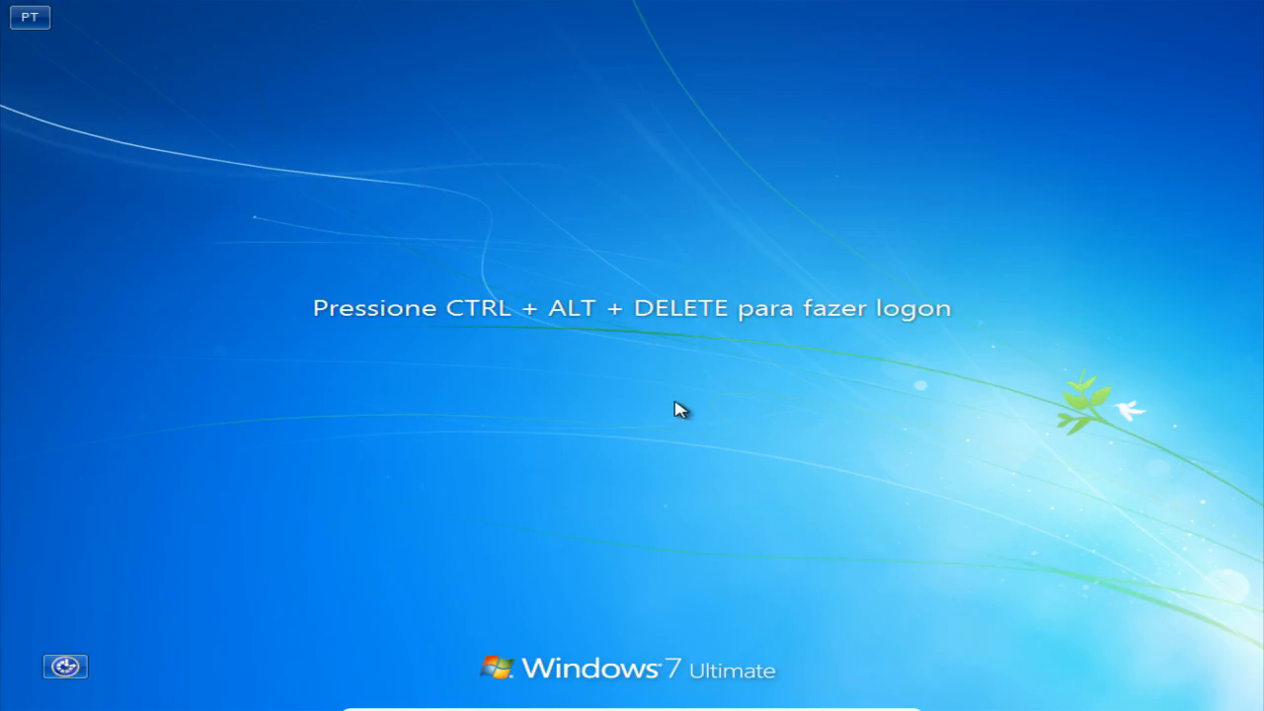
Log back on to the GCSYSTEM domain with the same account by entering the account password.
{"action": "key", "text": "ctrl+alt+Delete"}
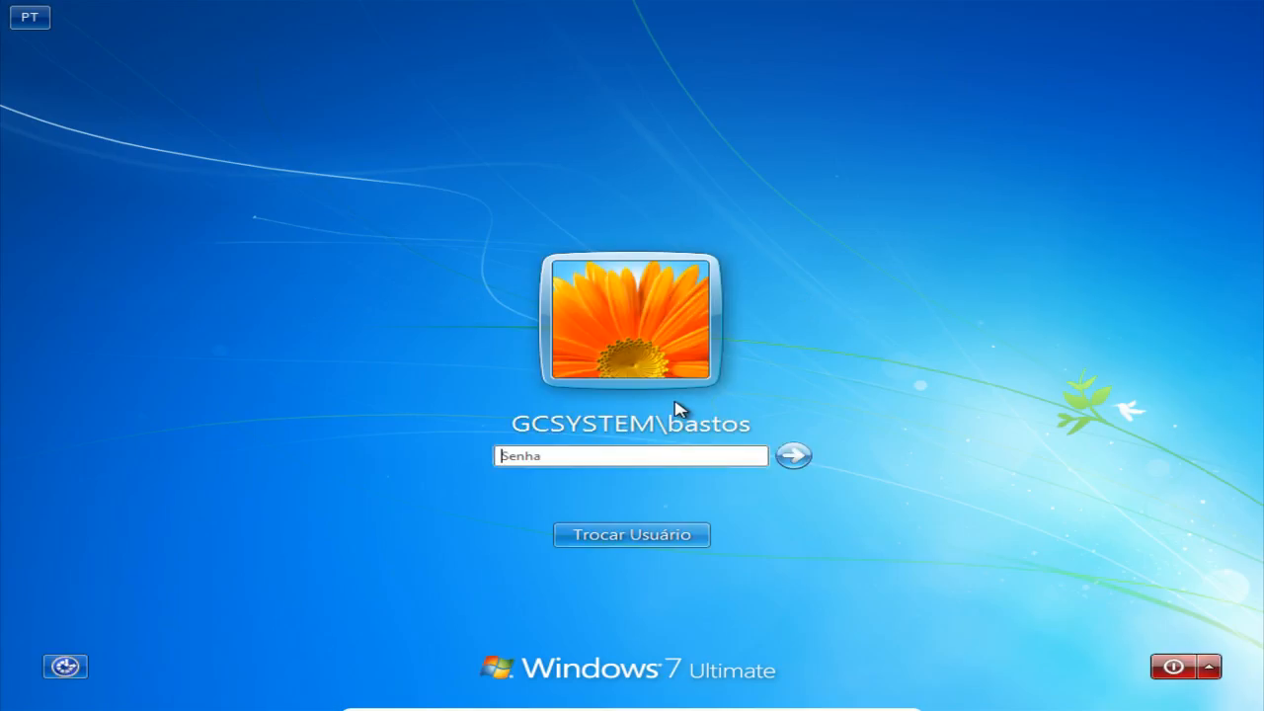
{"action": "left_click", "coordinate": [681, 453]}
{"action": "type", "text": "•••••••••"}
{"action": "key", "text": "Return"}
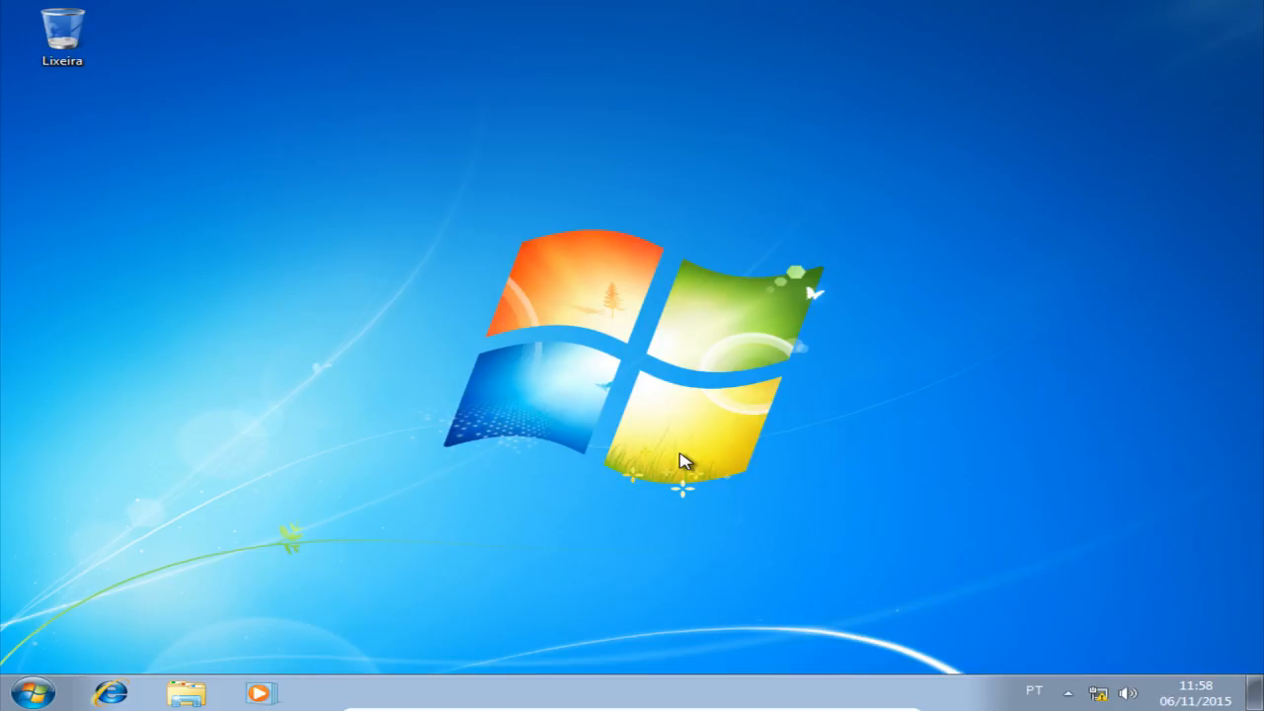
View the password change form for the logged-on domain account and cancel it without entering a new password.
{"action": "key", "text": "ctrl+alt+Delete"}
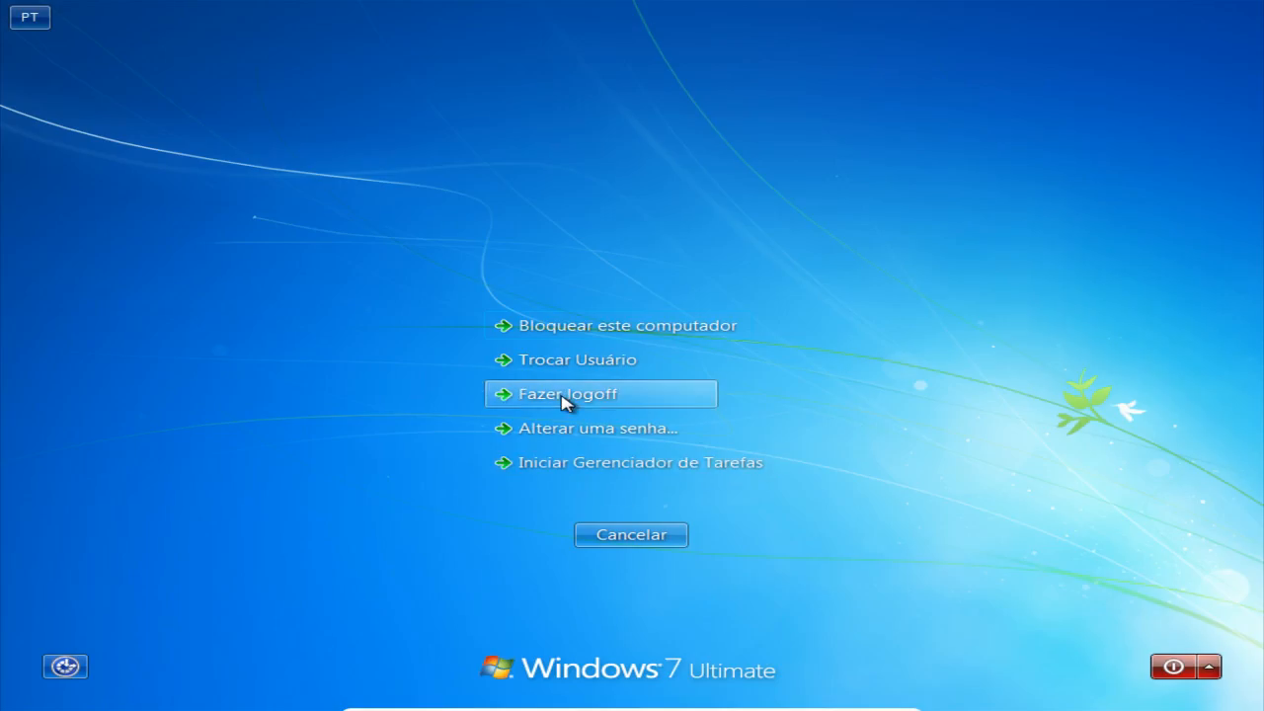
{"action": "left_click", "coordinate": [569, 435]}
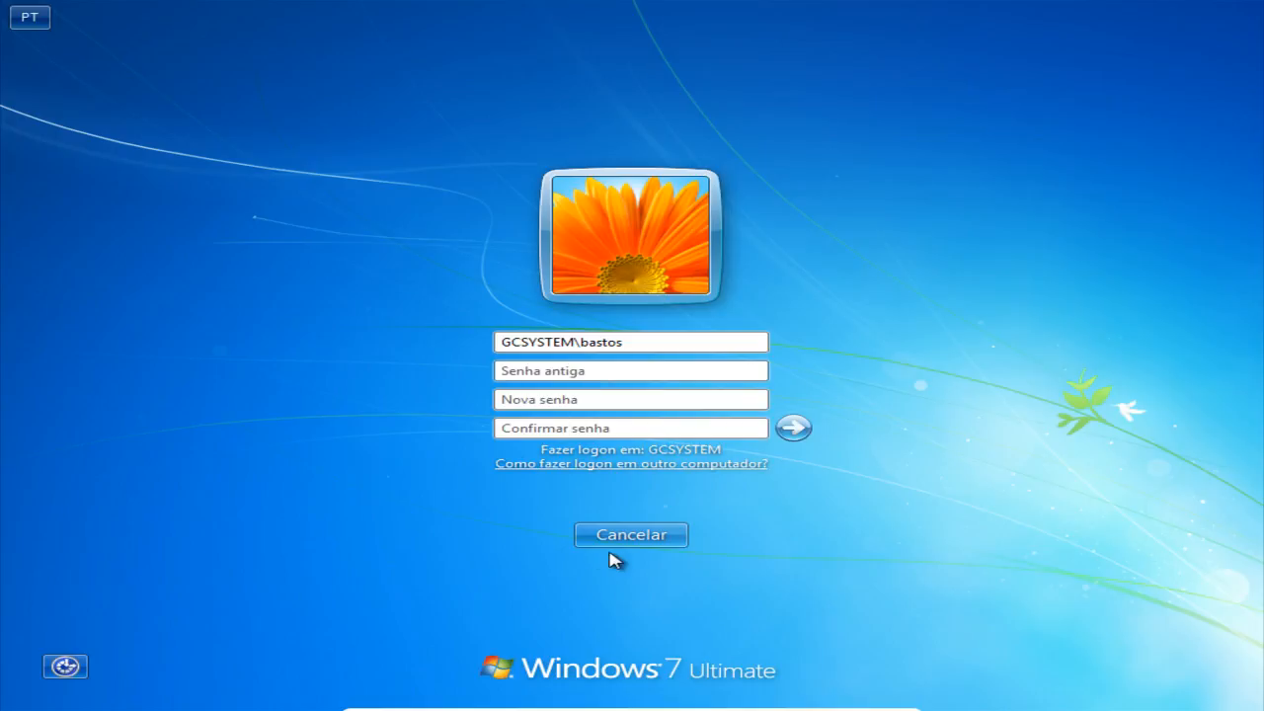
{"action": "left_click", "coordinate": [632, 535]}
{"action": "left_click", "coordinate": [641, 543]}
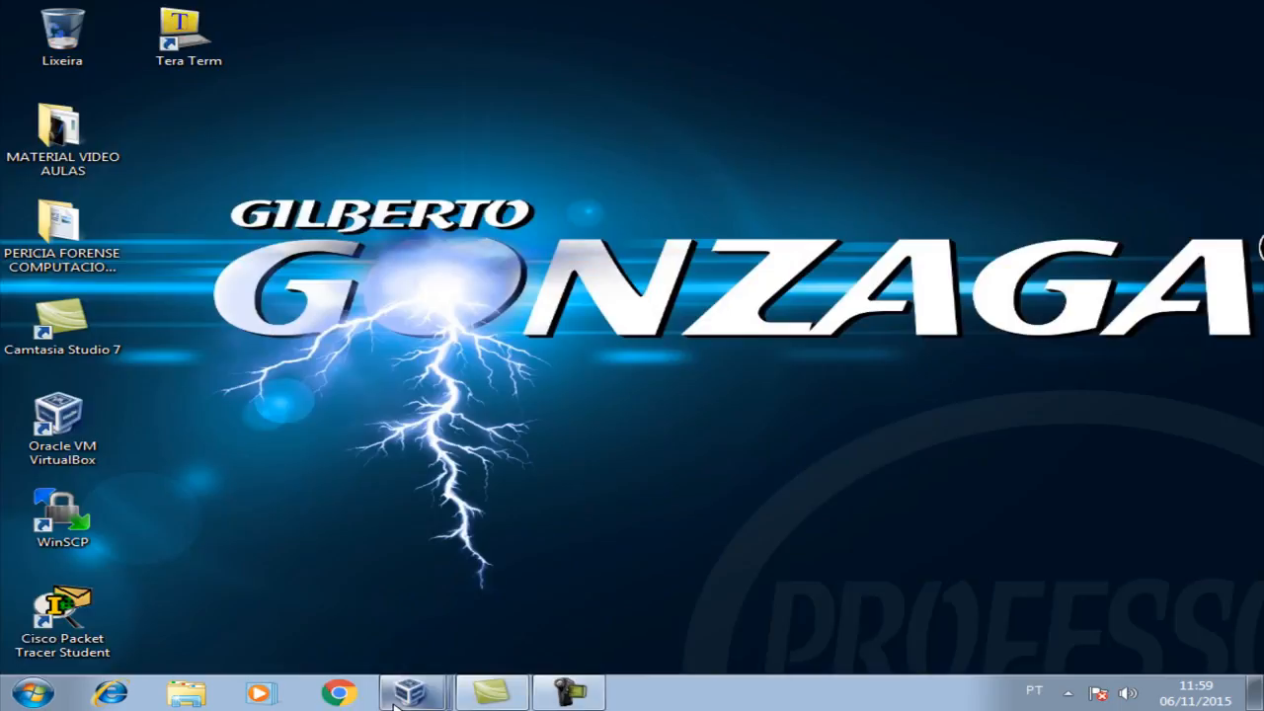
Return to the SRV2008 virtual machine, set the Tempo de vida mínimo da senha policy to 59 days and apply it.
{"action": "left_click", "coordinate": [400, 697]}
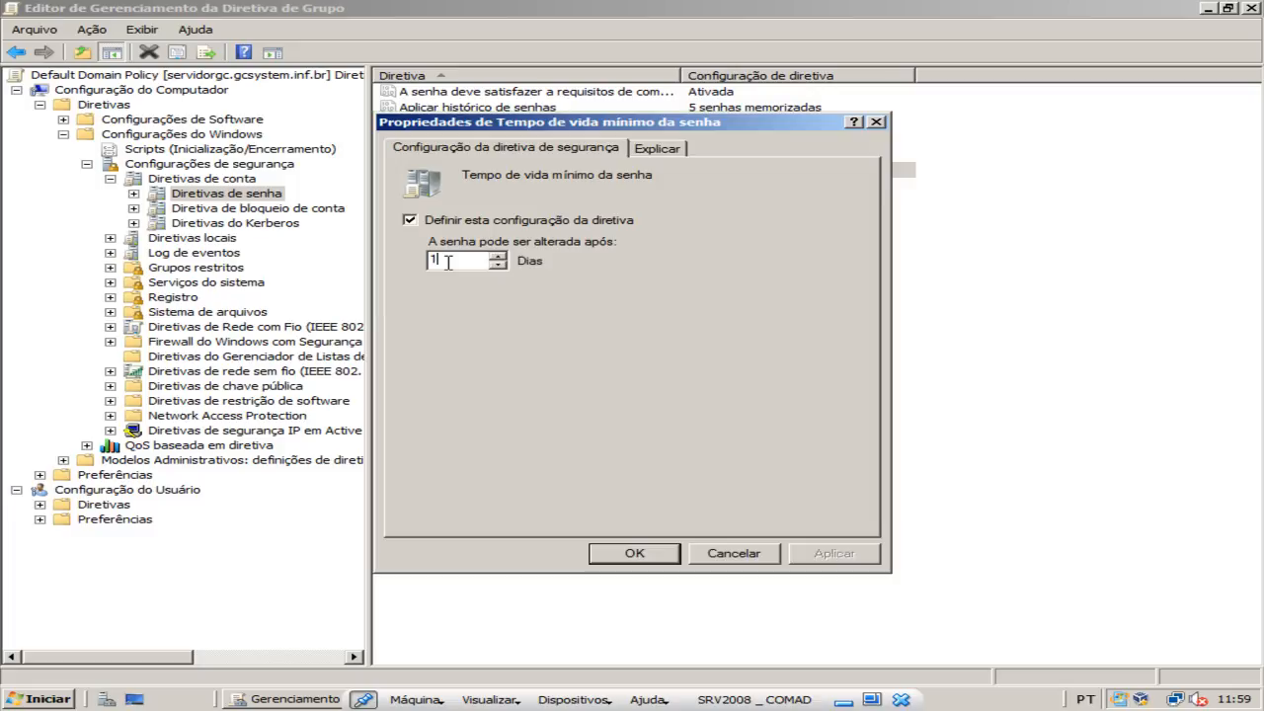
{"action": "key", "text": "BackSpace"}
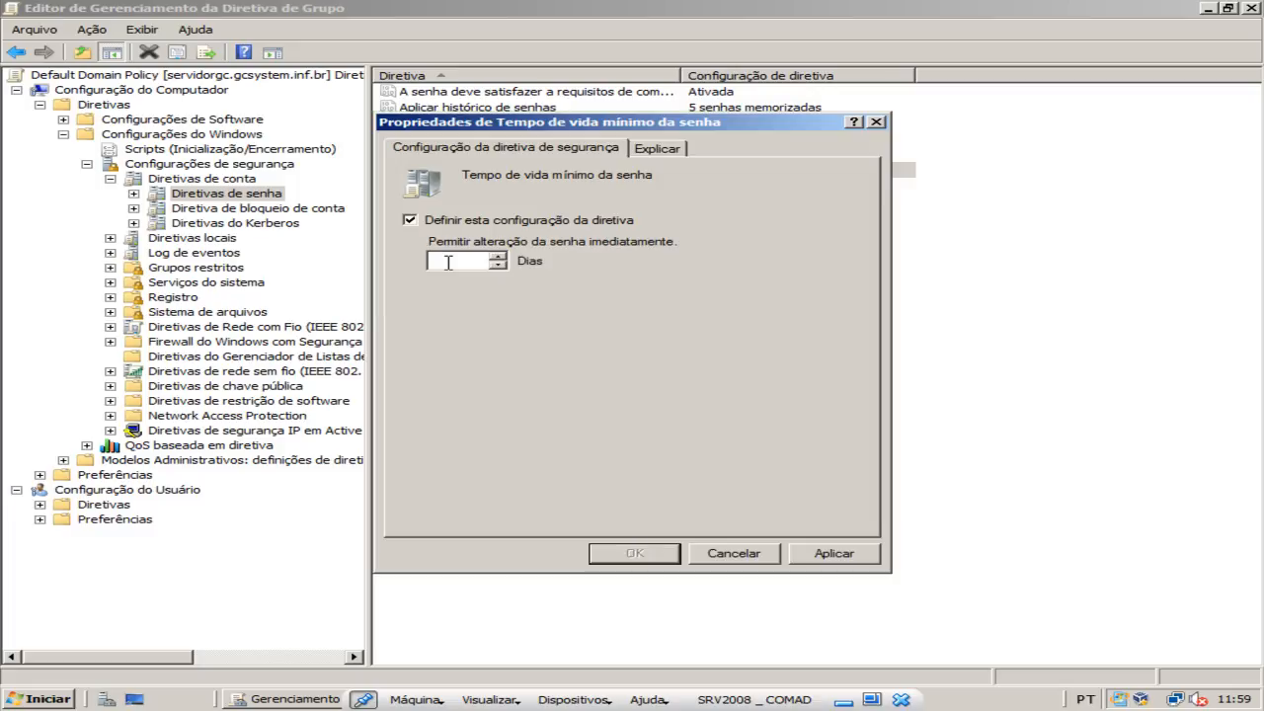
{"action": "type", "text": "2"}
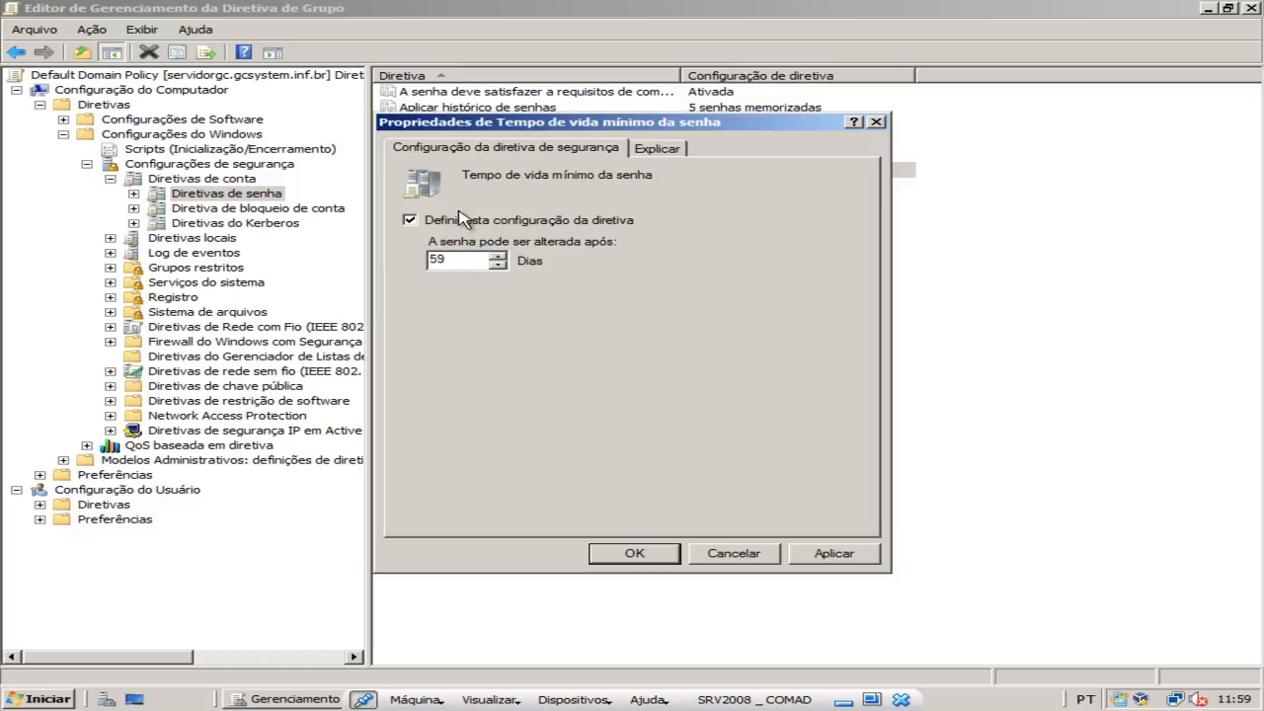
{"action": "left_click", "coordinate": [830, 566]}
{"action": "left_click", "coordinate": [667, 559]}
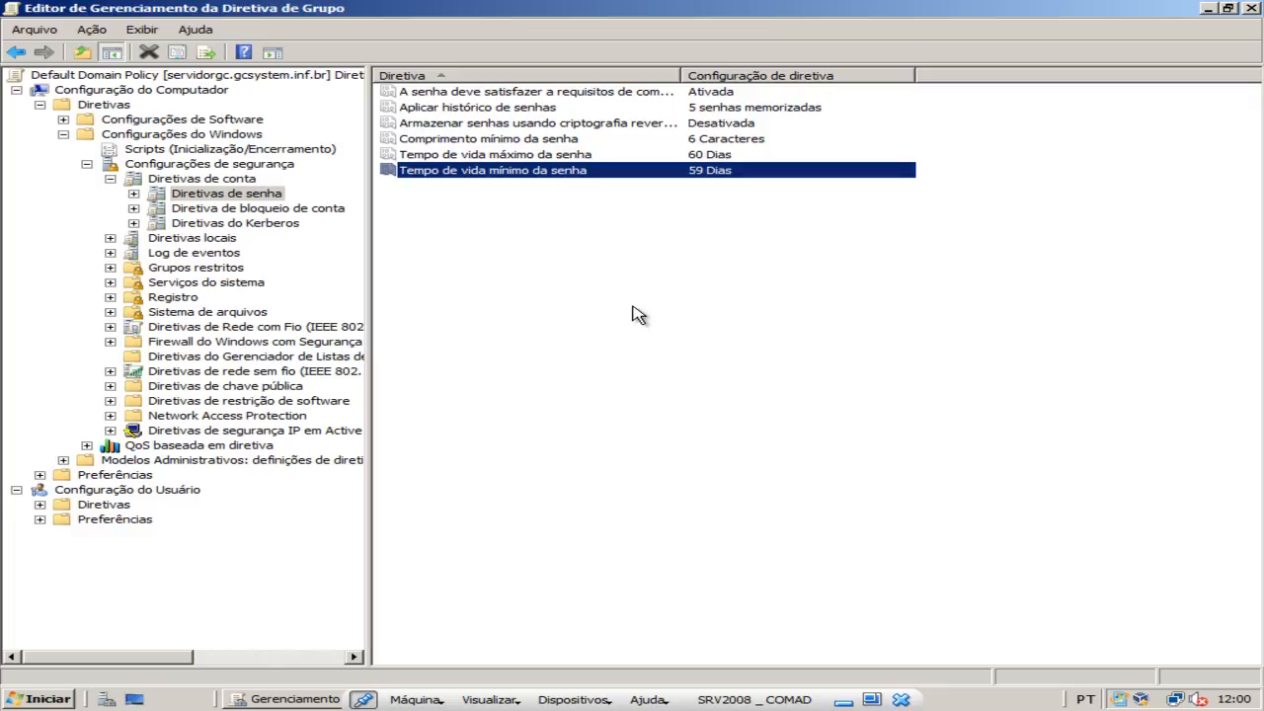
Compare the maximum and minimum password age policies, and close the policy editor and the Group Policy Management console.
{"action": "left_click", "coordinate": [562, 156]}
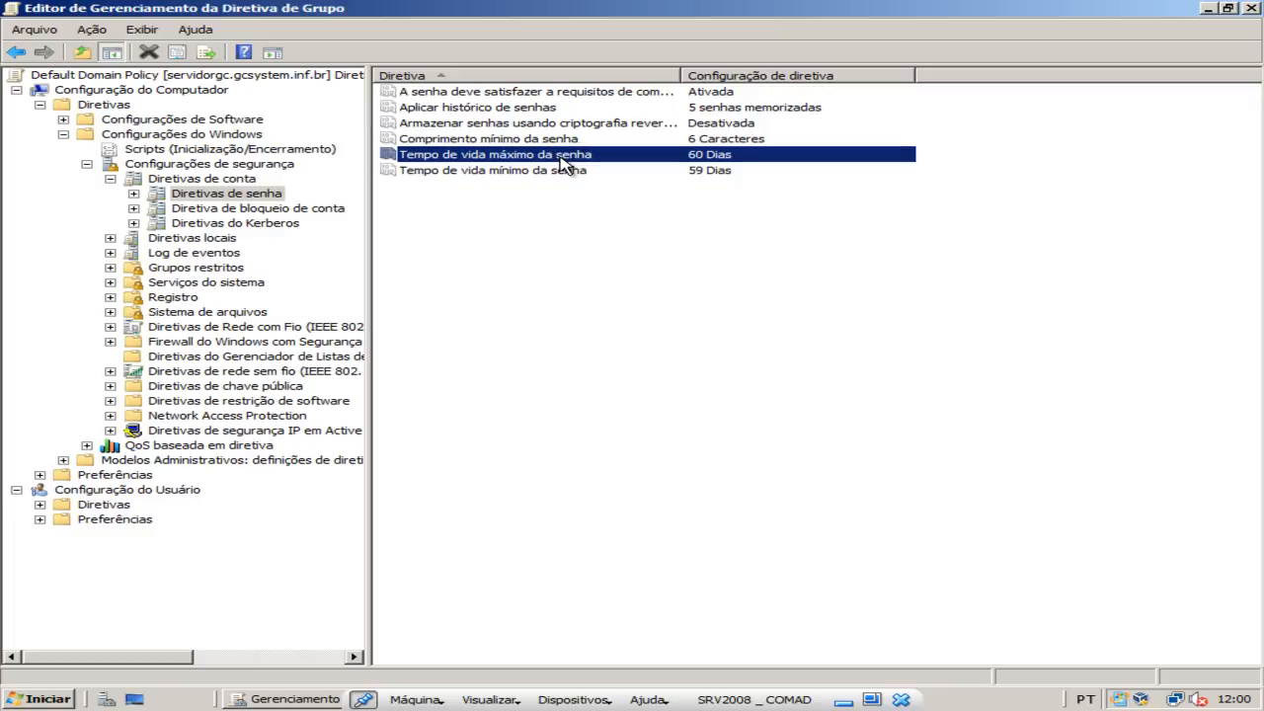
{"action": "left_click", "coordinate": [727, 172]}
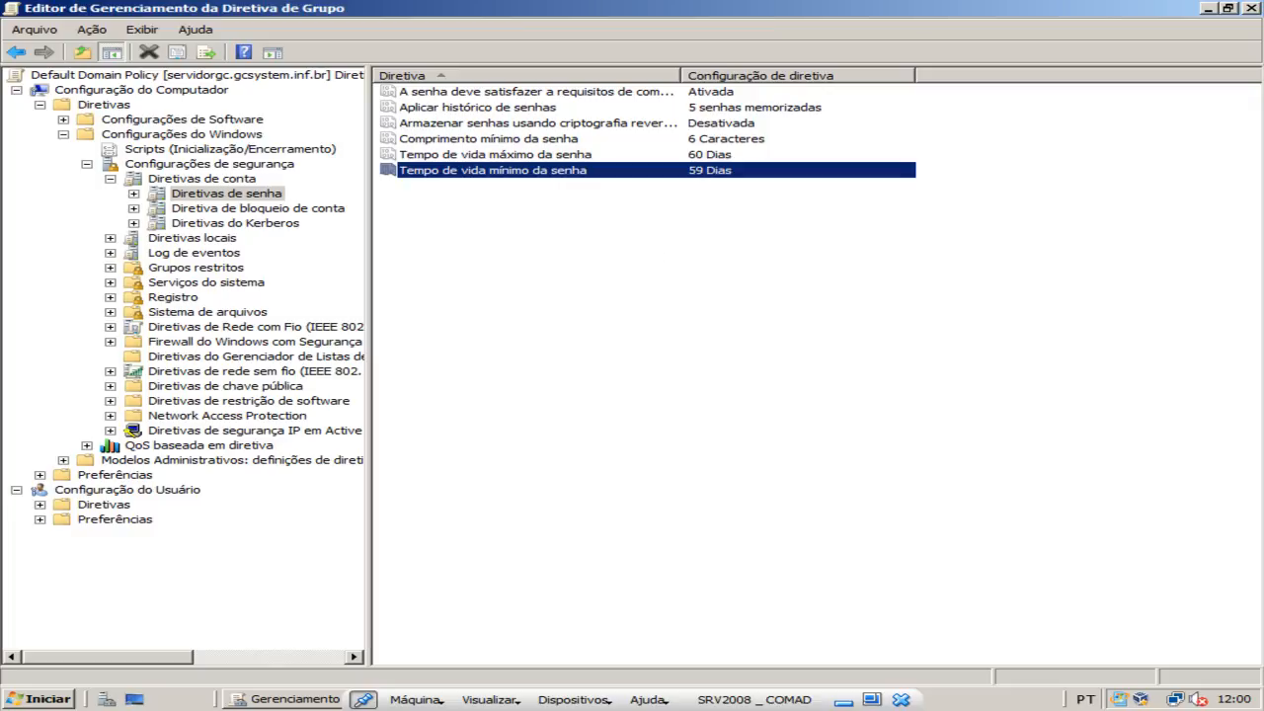
{"action": "left_click", "coordinate": [1253, 8]}
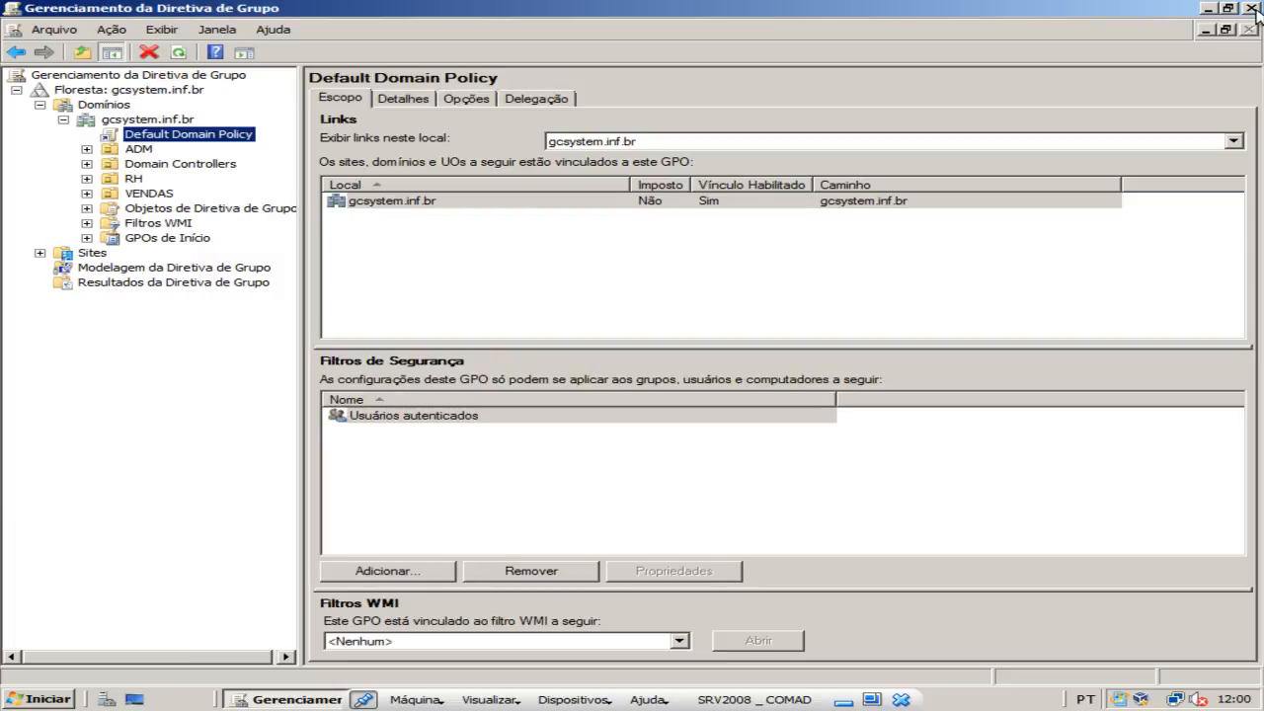
{"action": "left_click", "coordinate": [1253, 7]}
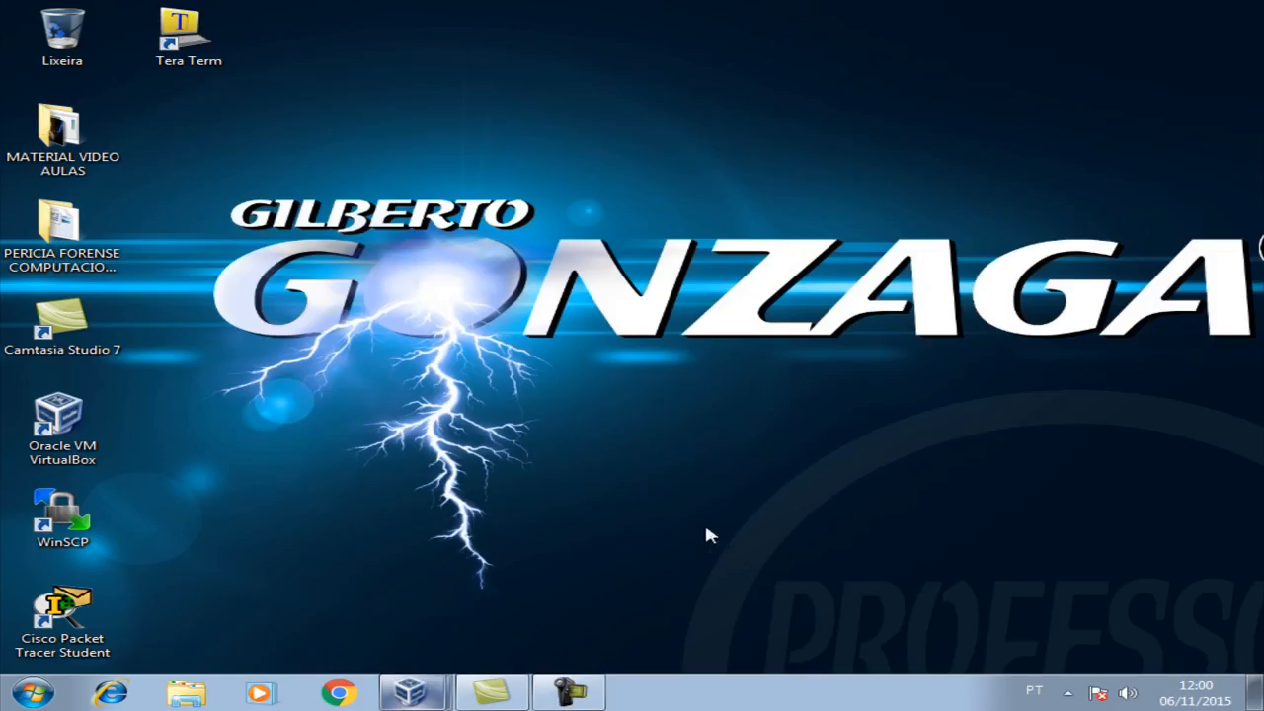